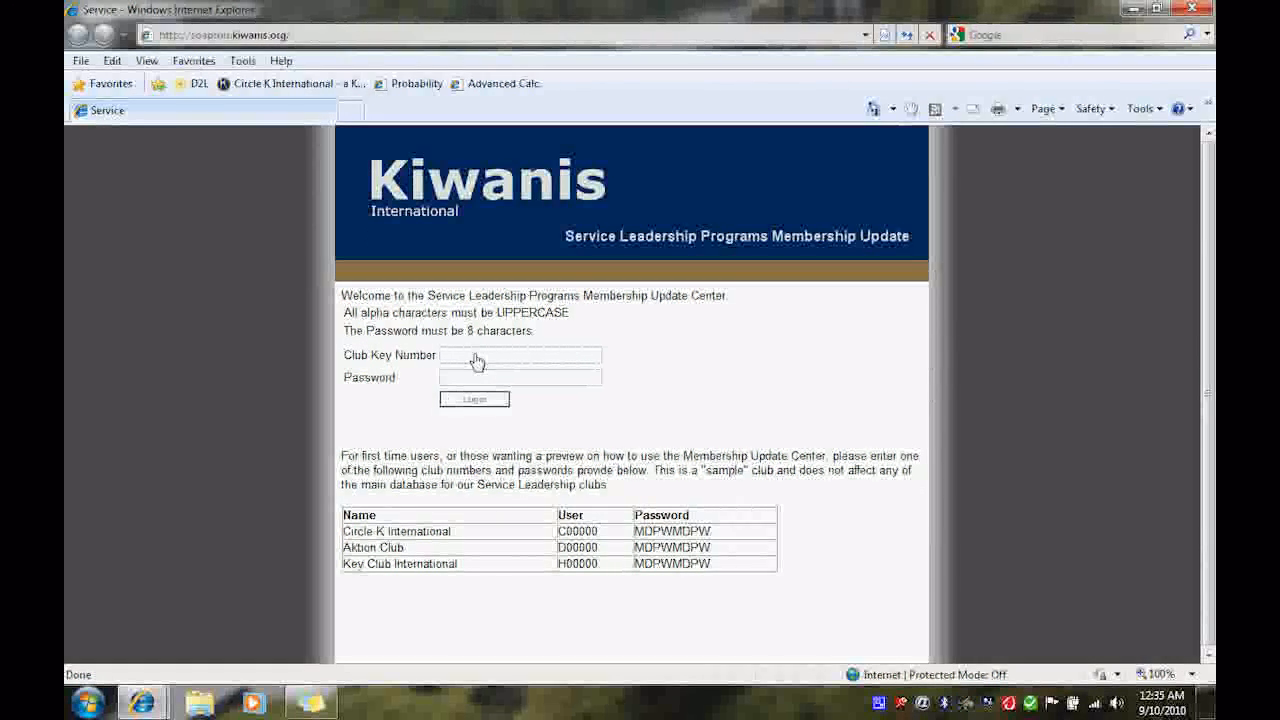
# - Log in with the sample club's key number and its password
pyautogui.write('C00')
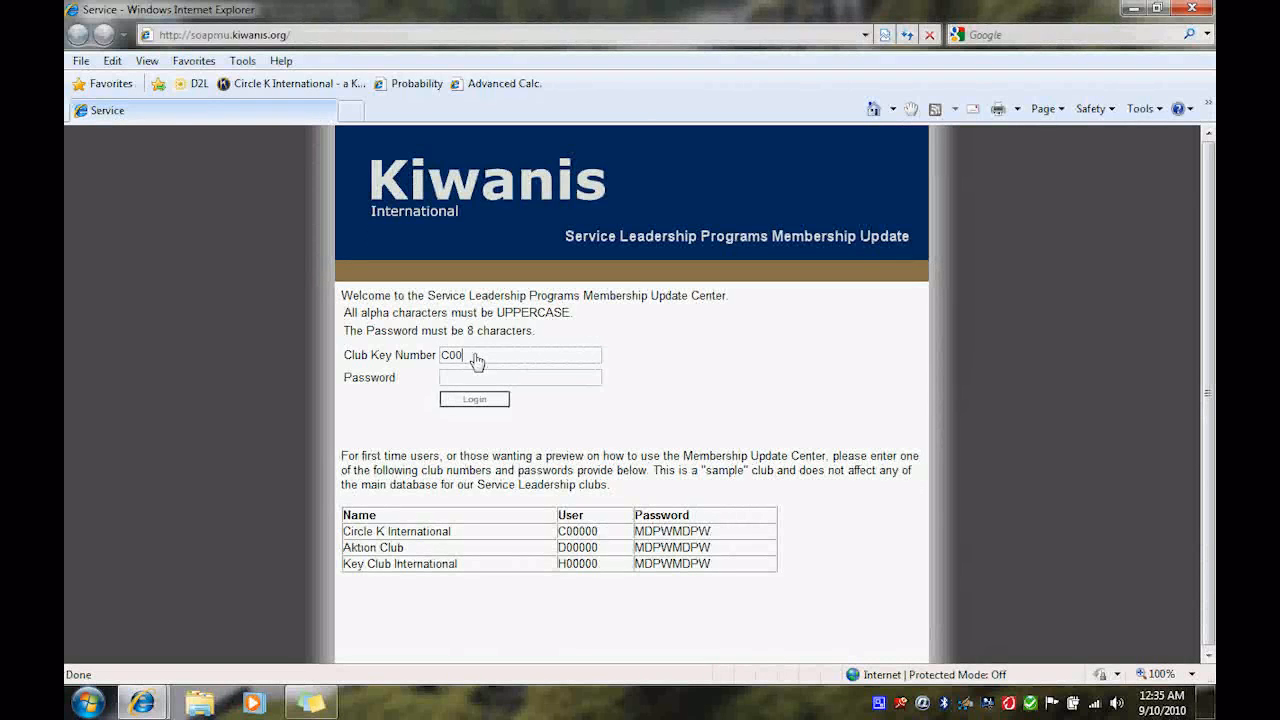
pyautogui.write('000')
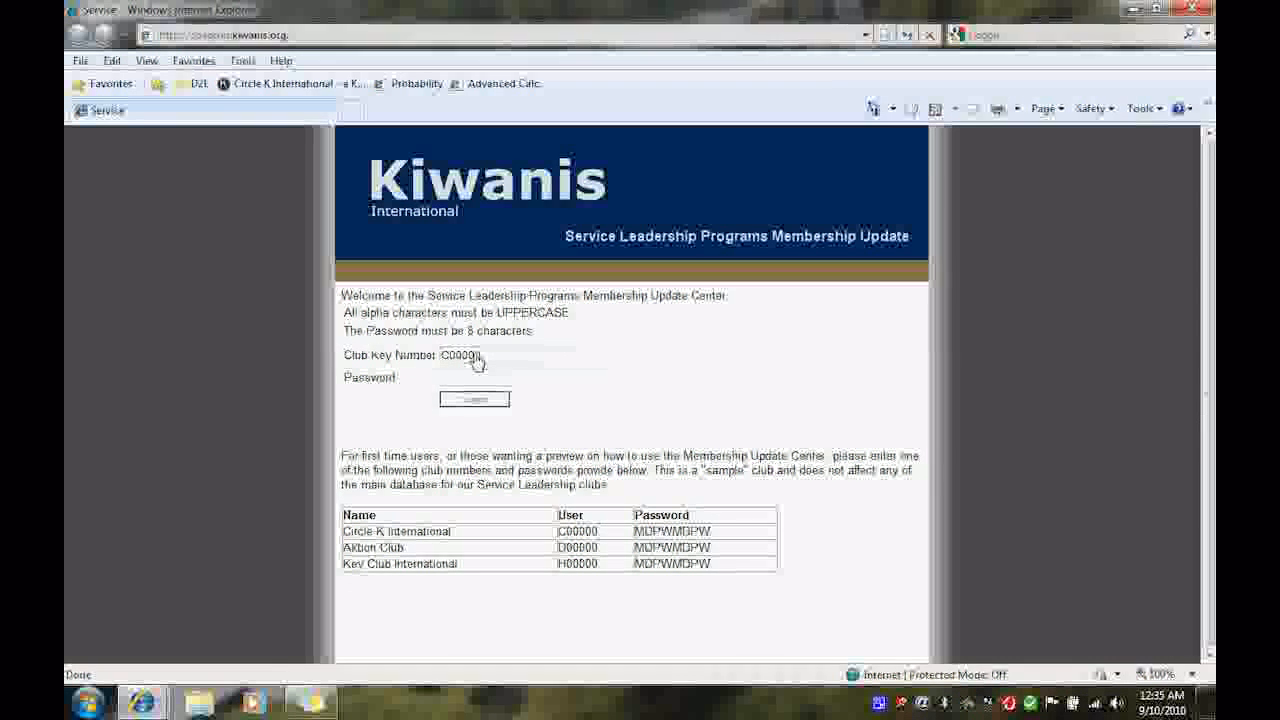
pyautogui.press('Tab')
pyautogui.write('MDPWM')
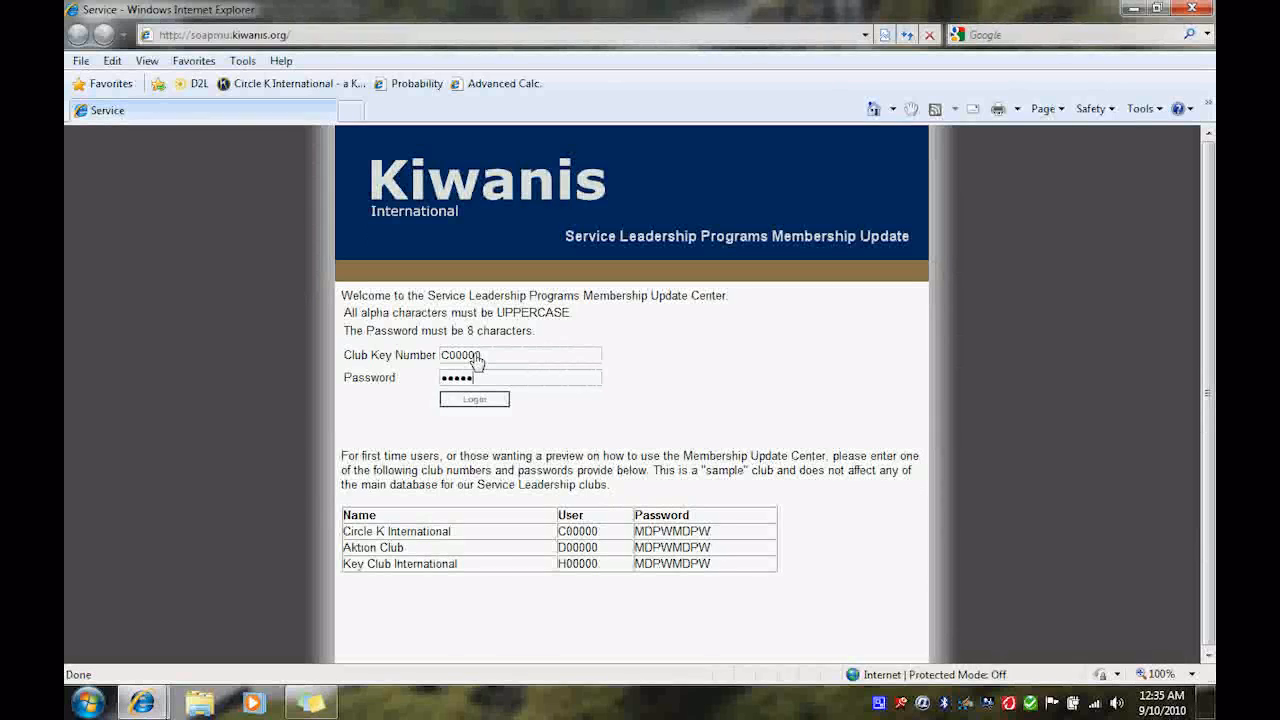
pyautogui.write('DPW')
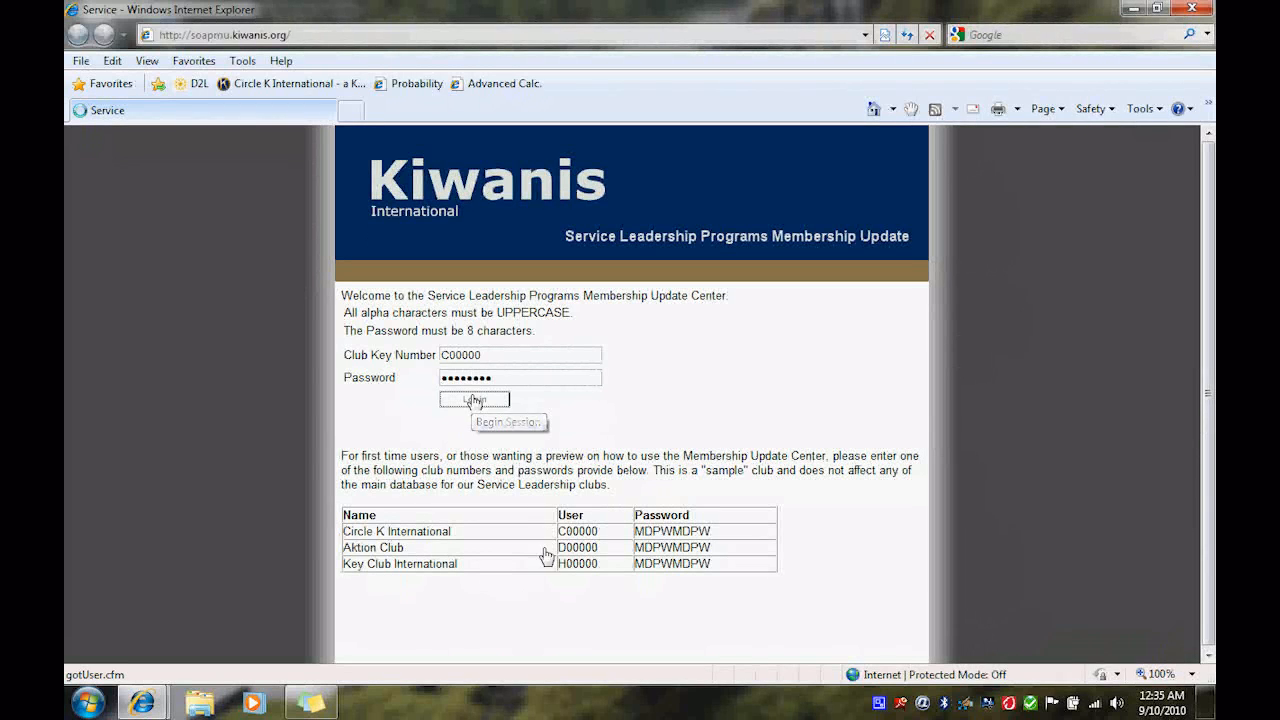
pyautogui.click(475, 399)
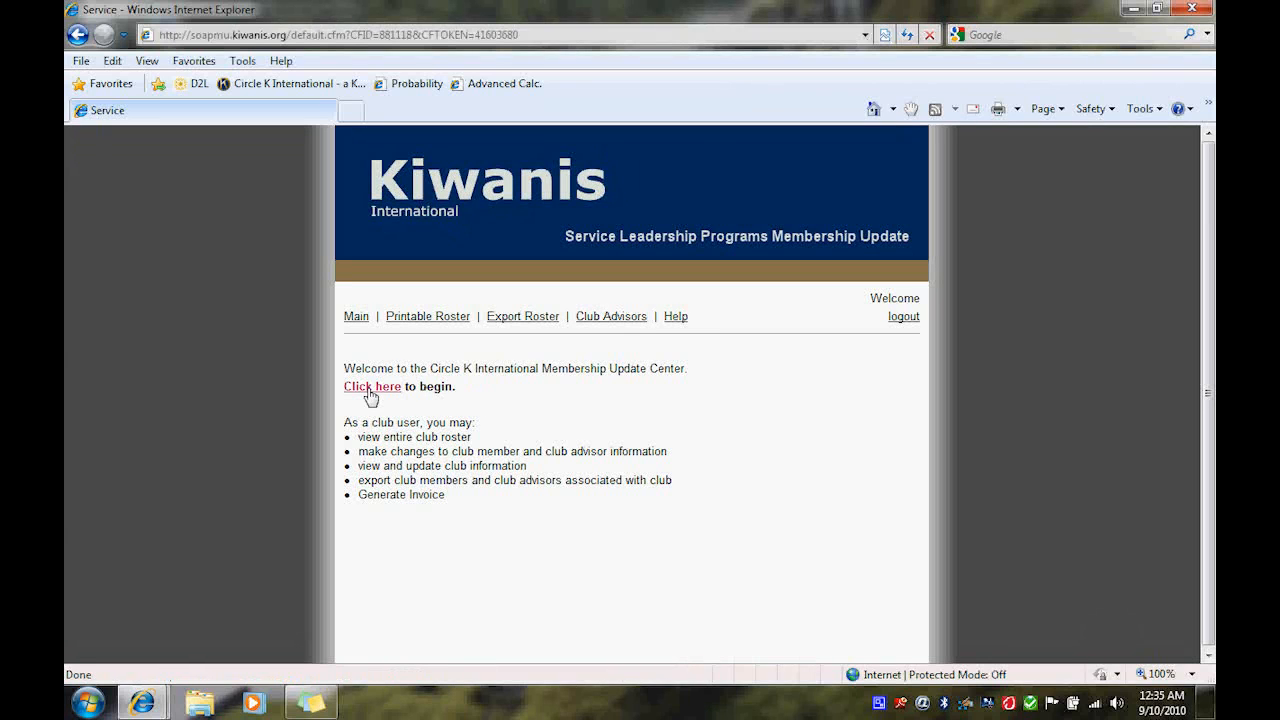
# - Begin the membership update and answer Yes to deleting members
pyautogui.click(370, 392)
pyautogui.click(371, 389)
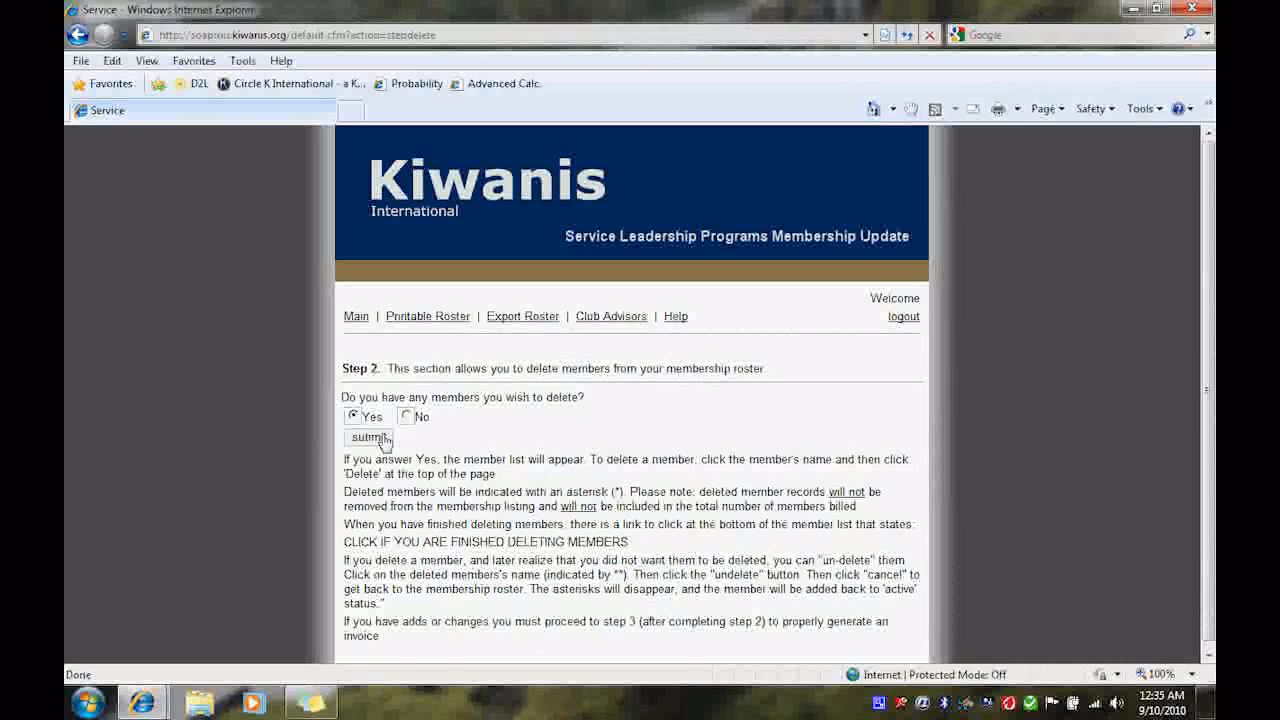
pyautogui.click(370, 440)
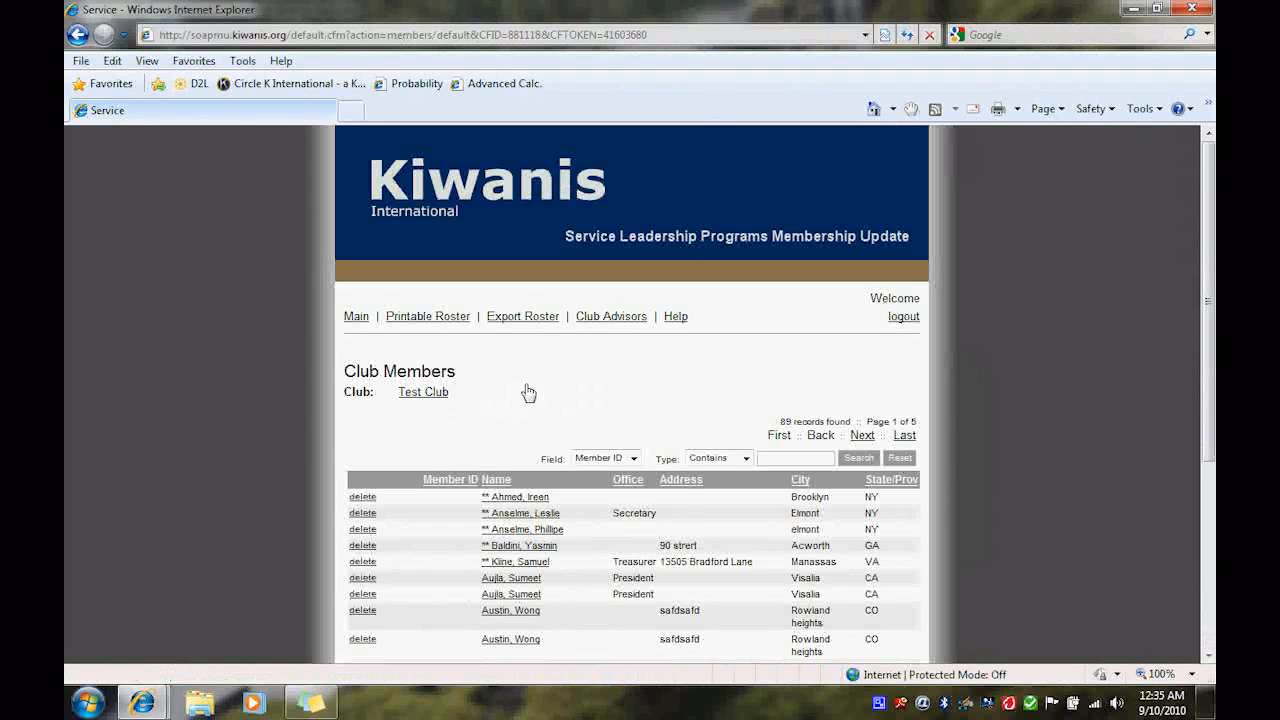
# - Delete the eighth member listed on the club roster
pyautogui.scroll(-1, 437, 537)
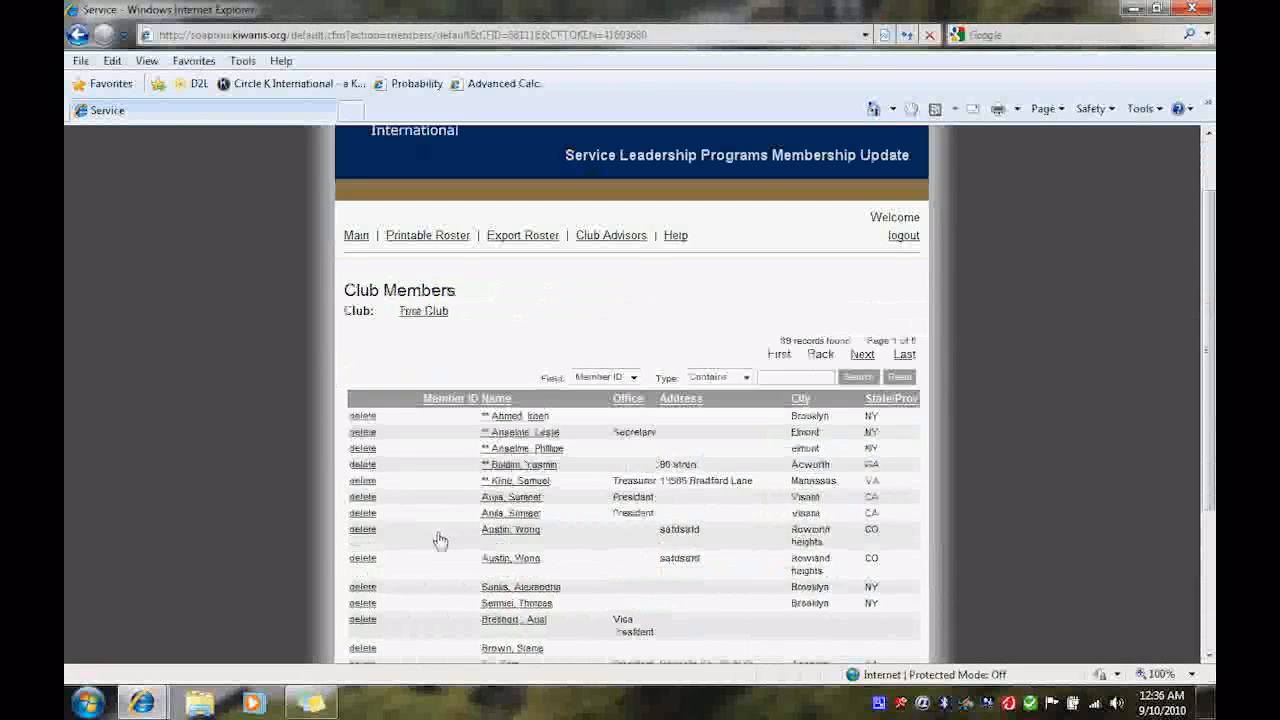
pyautogui.scroll(-1, 443, 372)
pyautogui.scroll(-2, 443, 371)
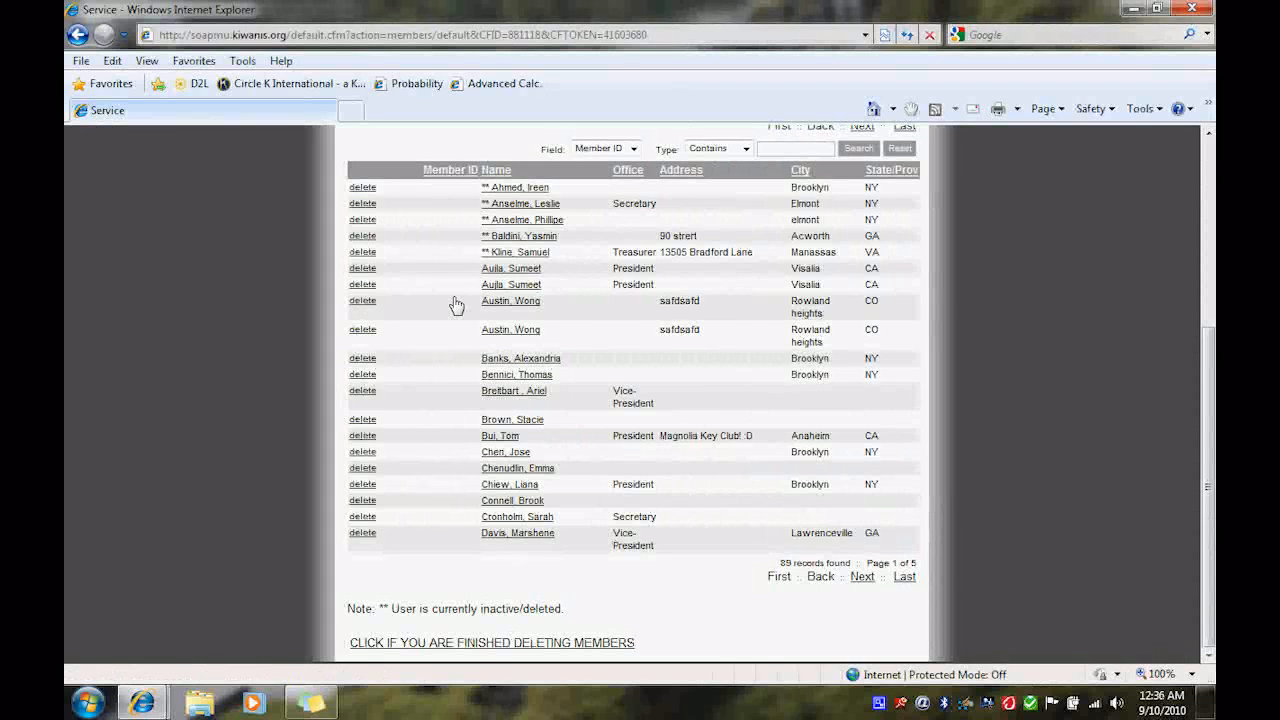
pyautogui.click(364, 305)
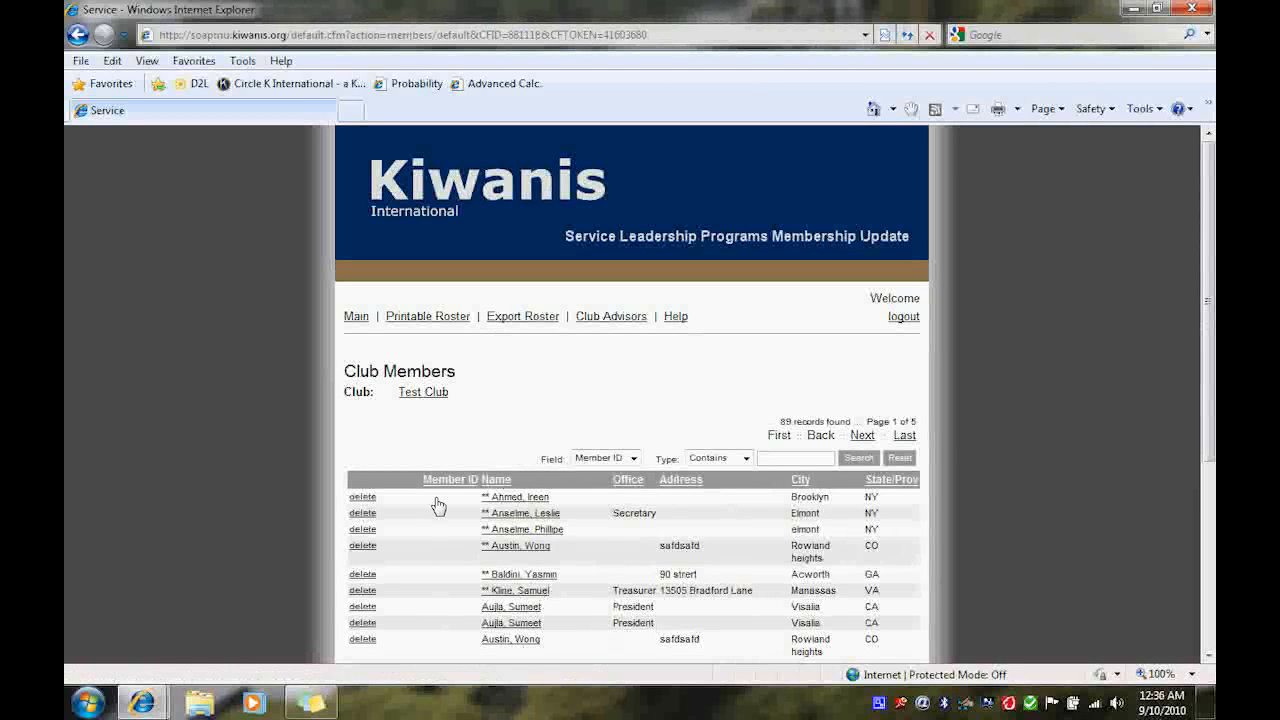
# - Finish the member deletion step
pyautogui.scroll(-1, 438, 505)
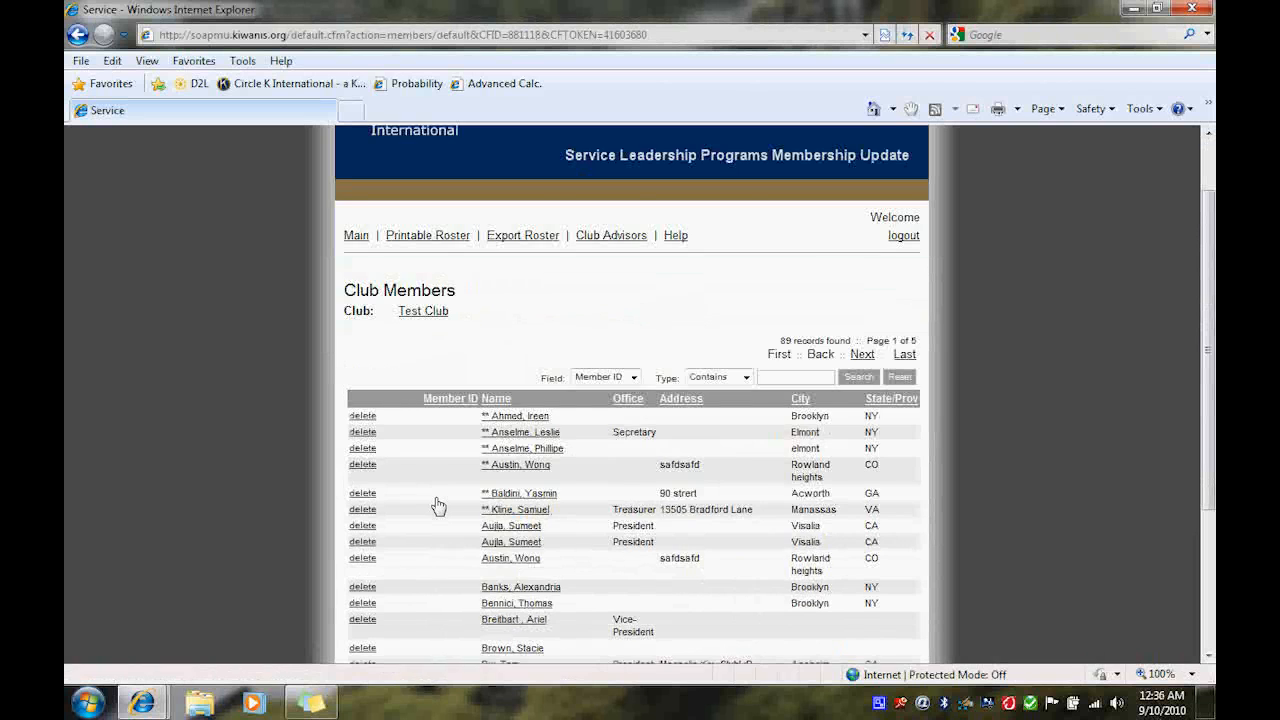
pyautogui.scroll(-2, 438, 505)
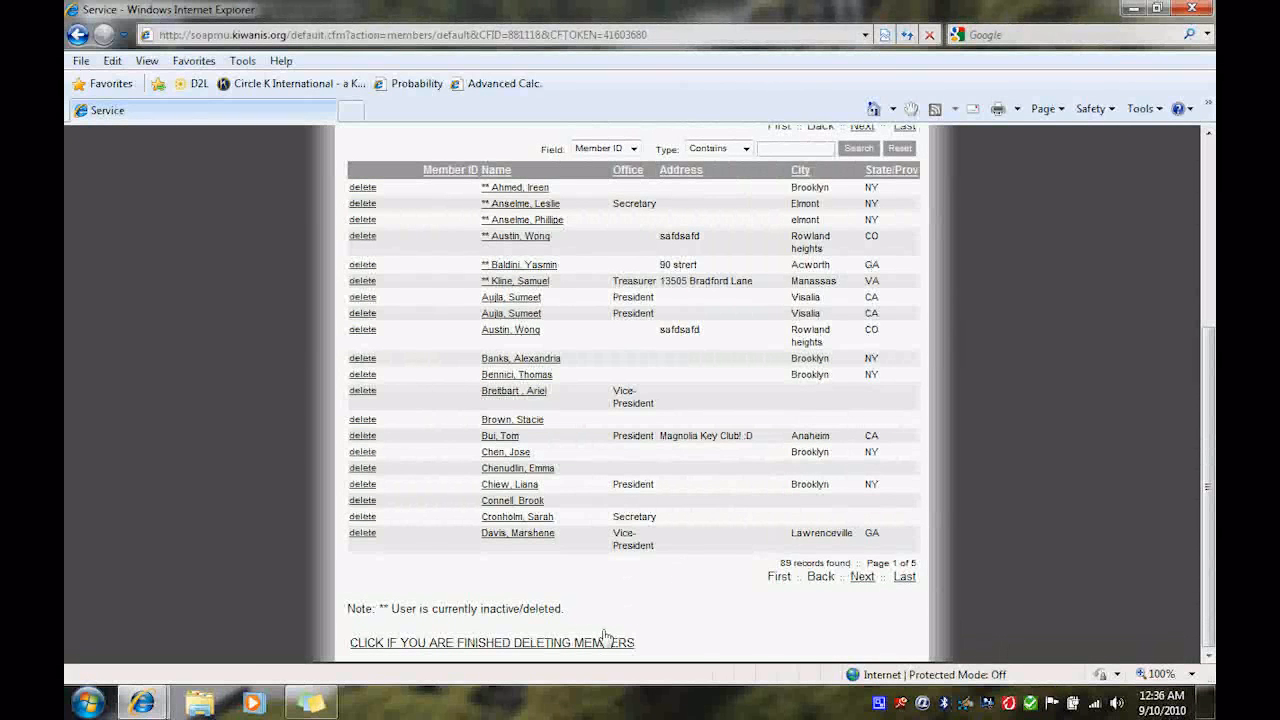
pyautogui.click(518, 645)
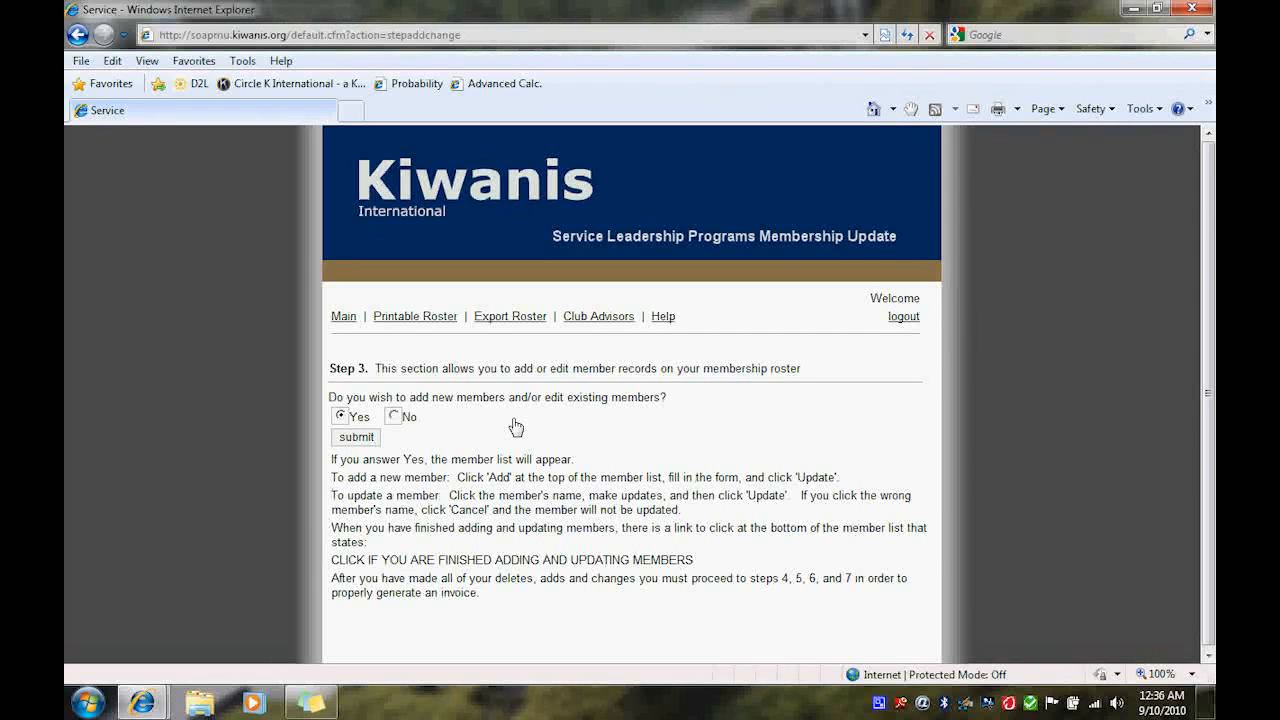
# - Answer Yes to adding or editing members and open a new member entry form
pyautogui.click(357, 440)
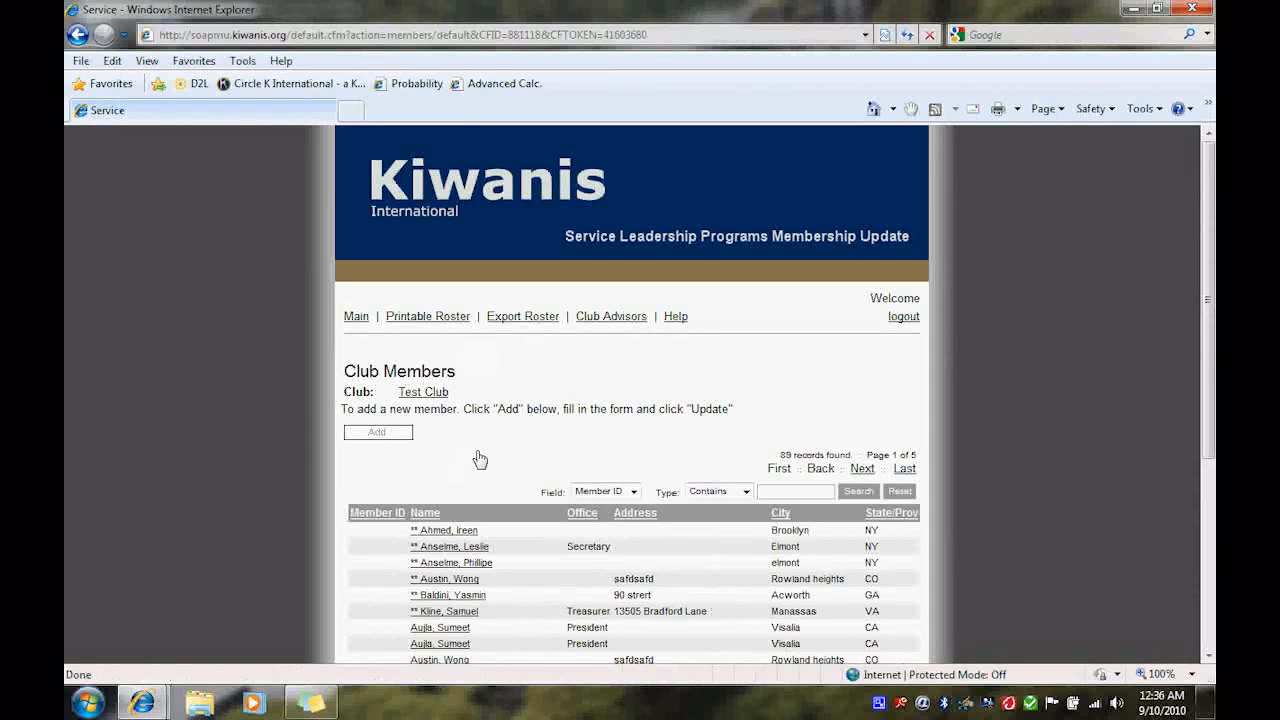
pyautogui.scroll(-2, 480, 459)
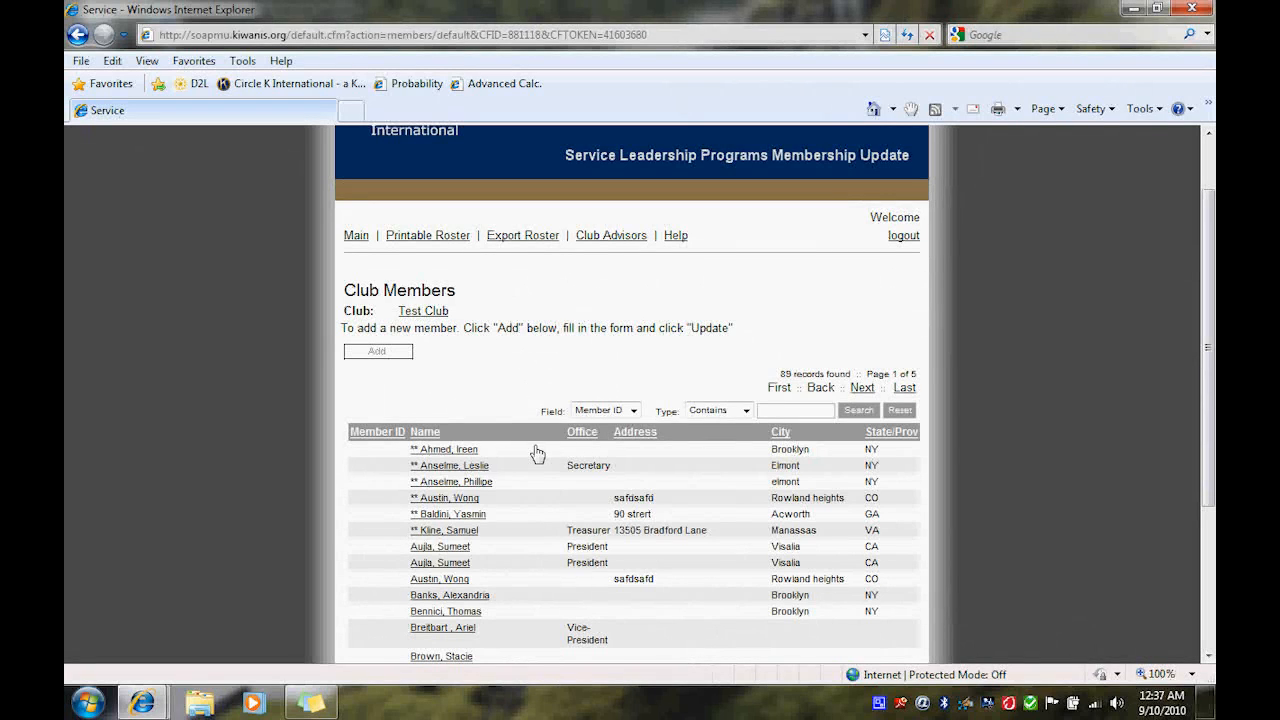
pyautogui.click(403, 356)
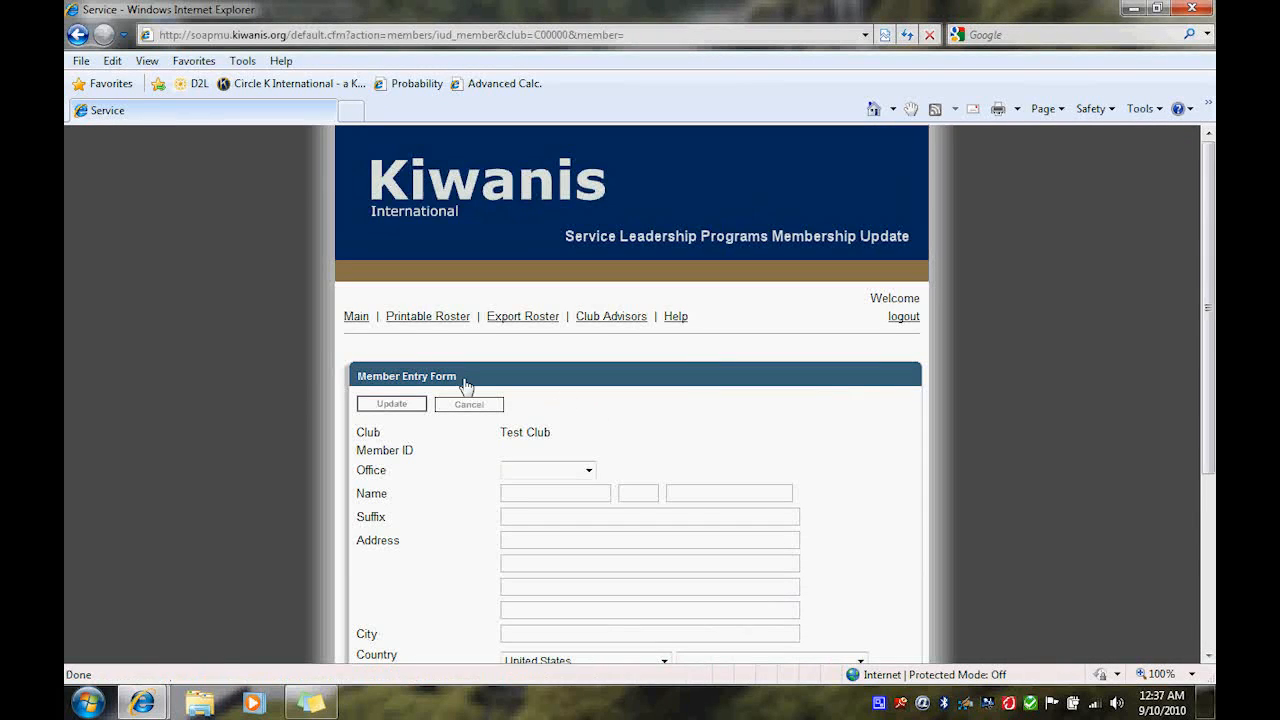
# - Enter the new member's first name, middle initial and last name
pyautogui.scroll(-2, 600, 412)
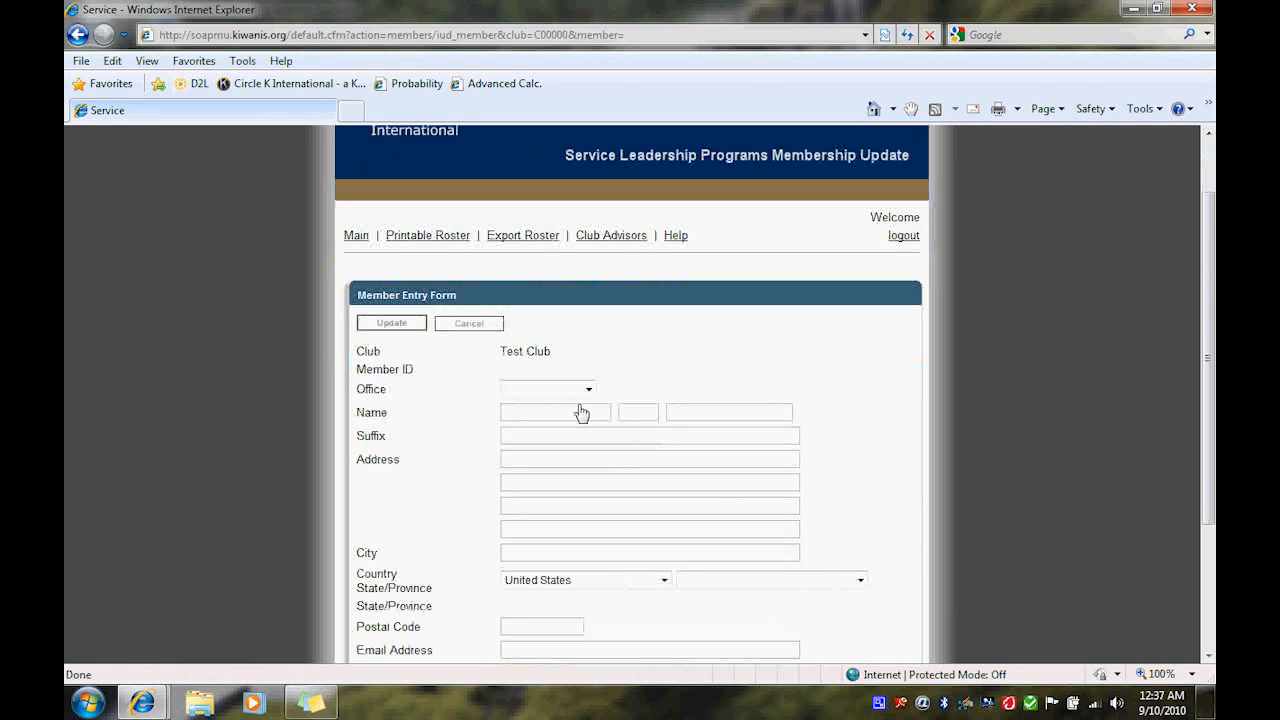
pyautogui.click(577, 416)
pyautogui.write('John')
pyautogui.press('Tab')
pyautogui.press('Tab')
pyautogui.write('Smith')
pyautogui.click(648, 418)
pyautogui.write('A.')
# - Fill in the member's street address, apartment line and city
pyautogui.click(524, 457)
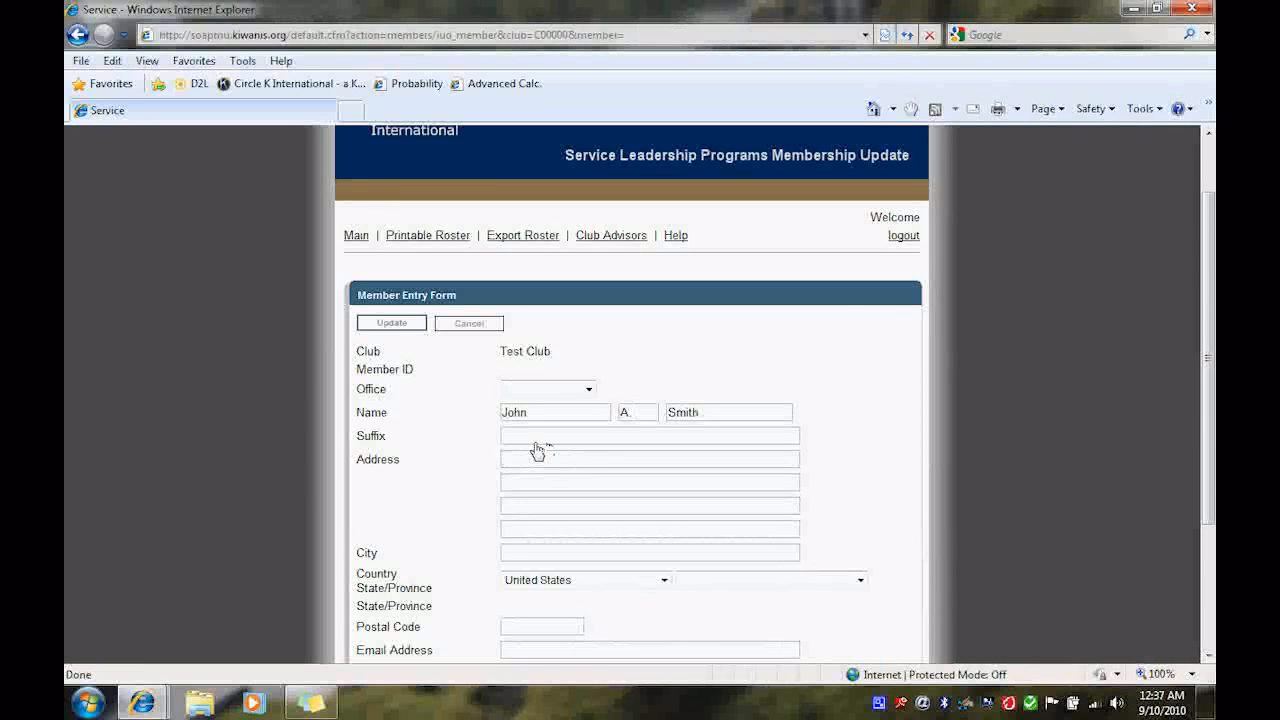
pyautogui.write('123 Main St')
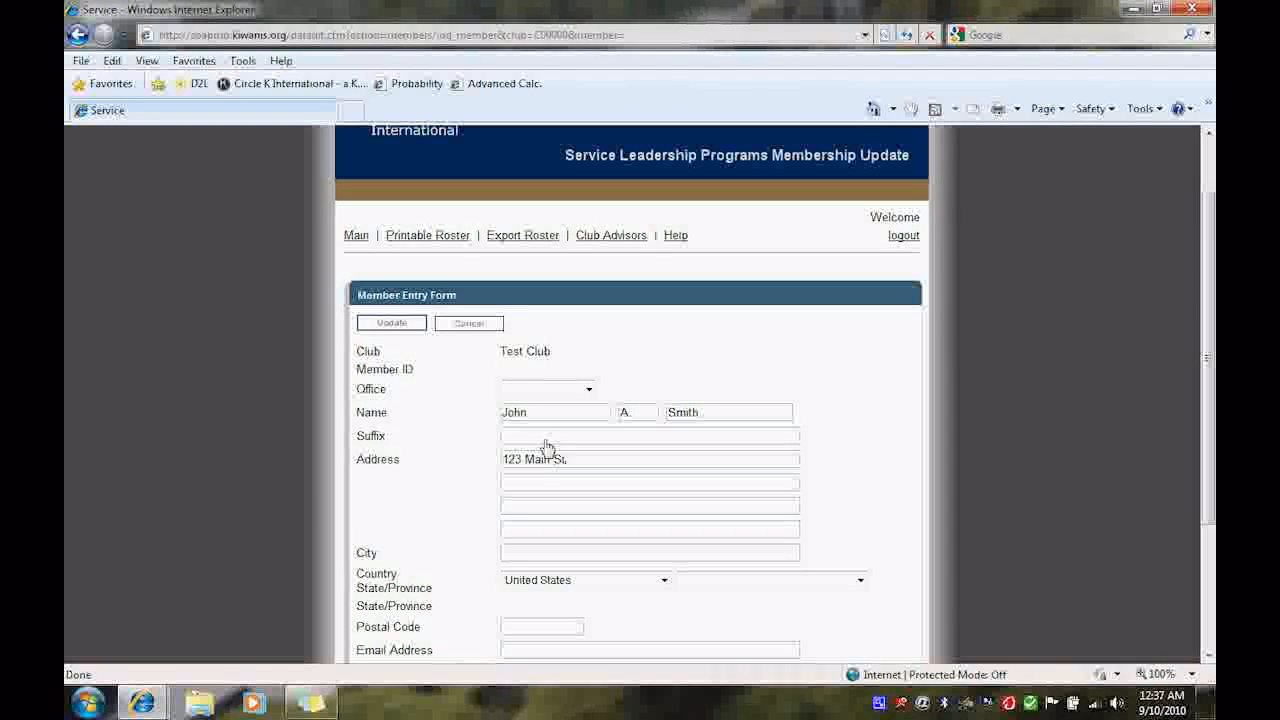
pyautogui.write('ree')
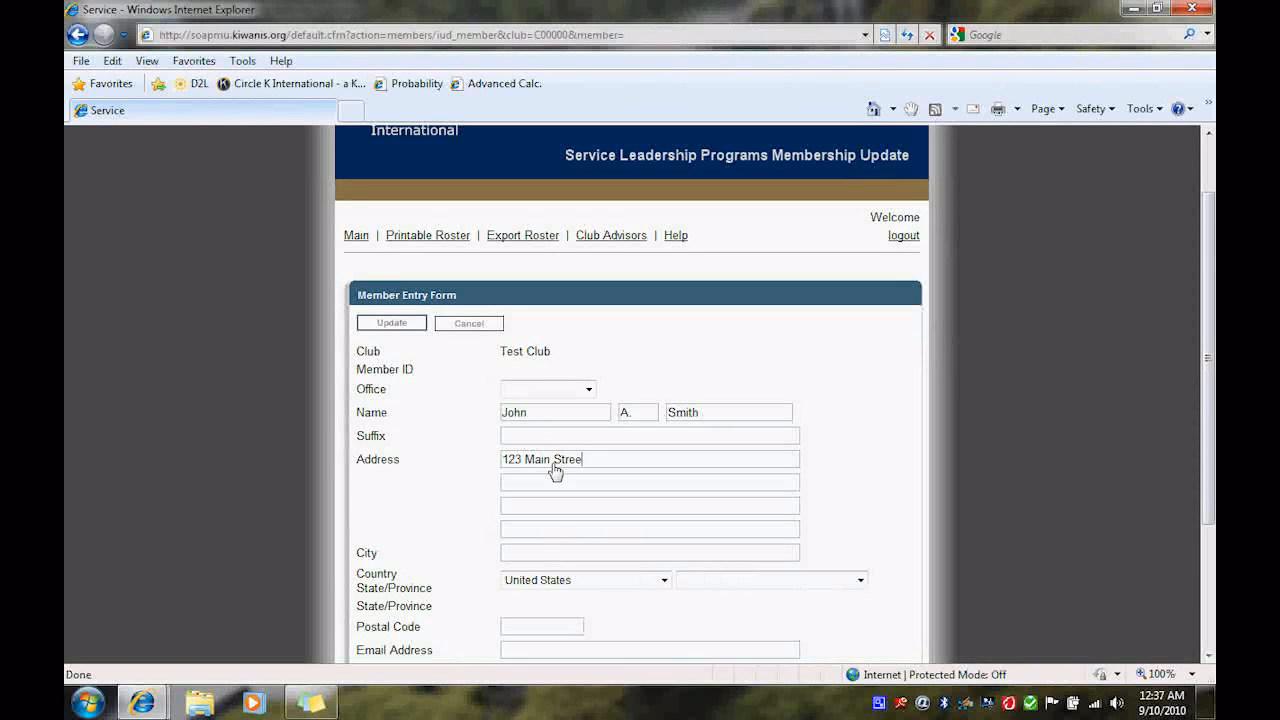
pyautogui.click(535, 553)
pyautogui.click(582, 461)
pyautogui.write('t')
pyautogui.click(566, 487)
pyautogui.write('Apt. 5')
pyautogui.click(519, 556)
pyautogui.write('Winona')
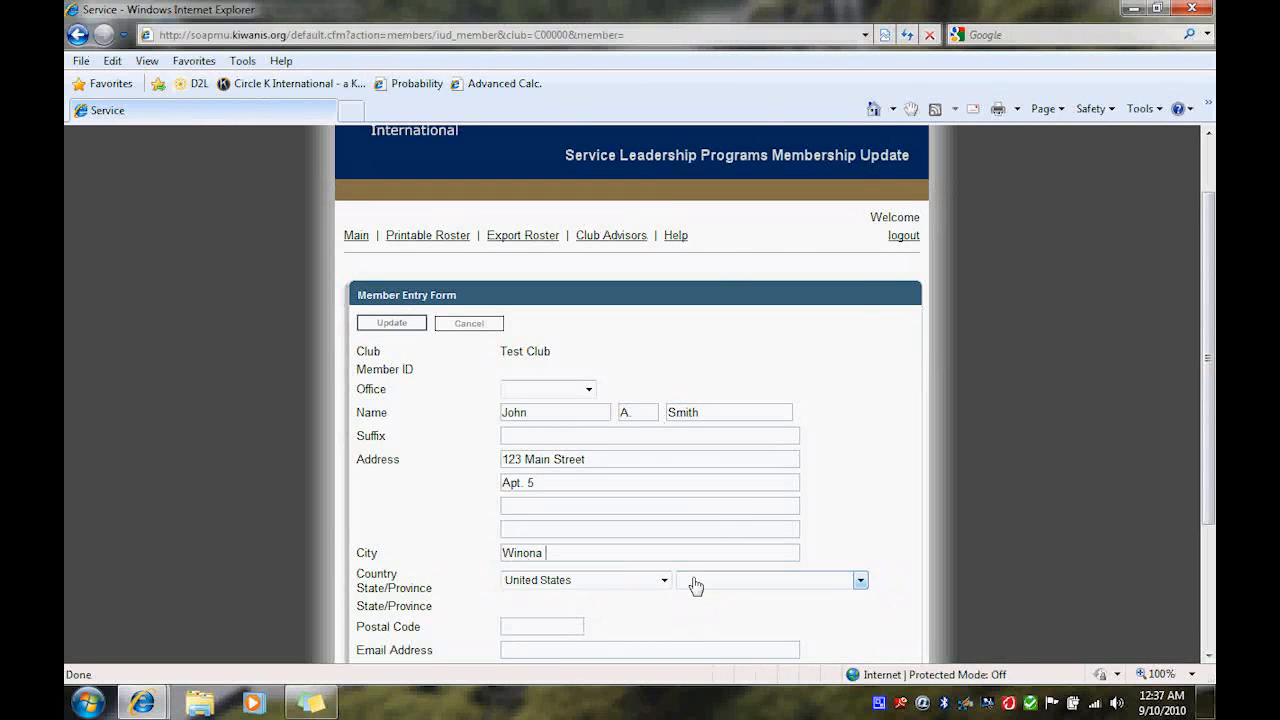
# - Choose the member's state for the United States address
pyautogui.click(695, 585)
pyautogui.click(720, 566)
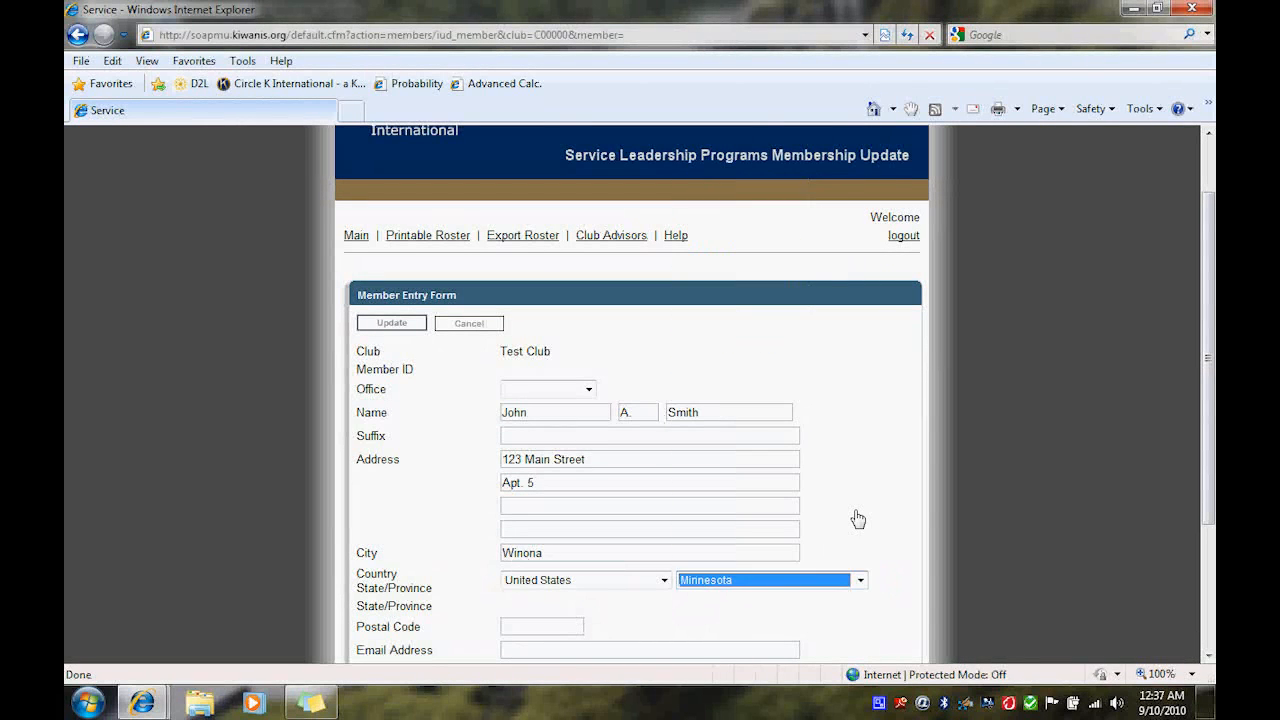
pyautogui.click(858, 518)
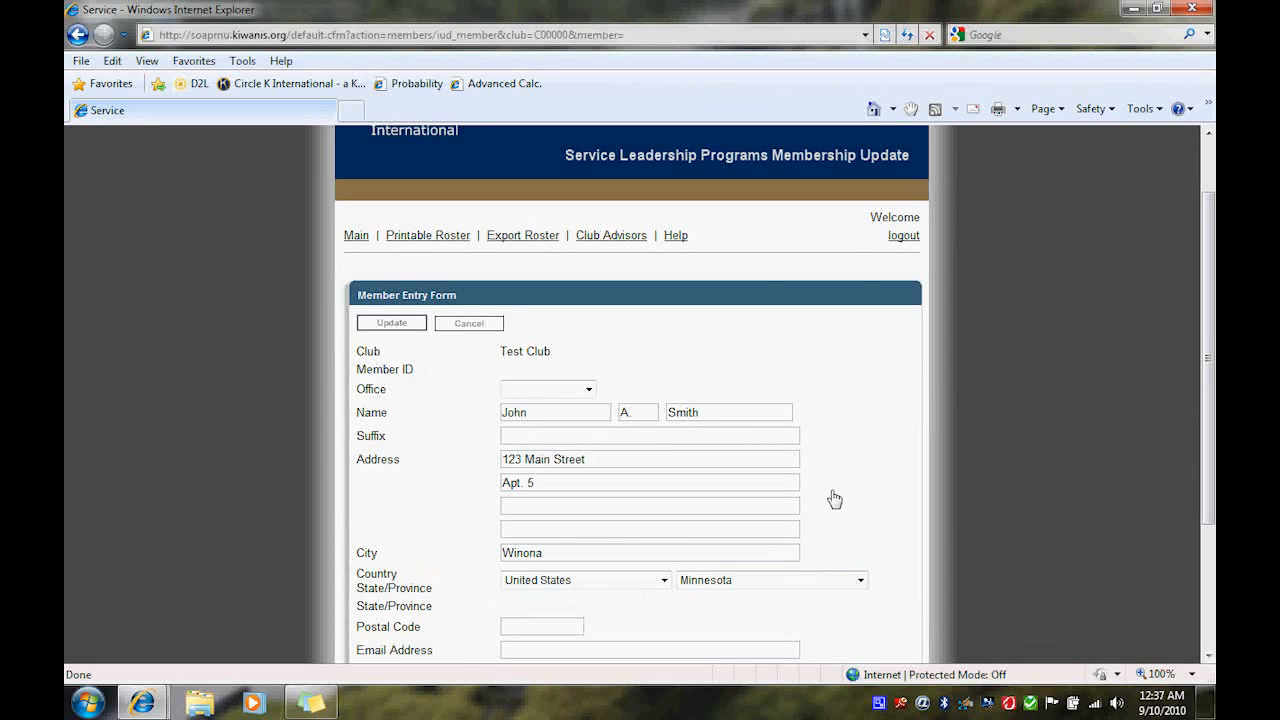
# - Enter the member's postal code
pyautogui.scroll(-1, 835, 443)
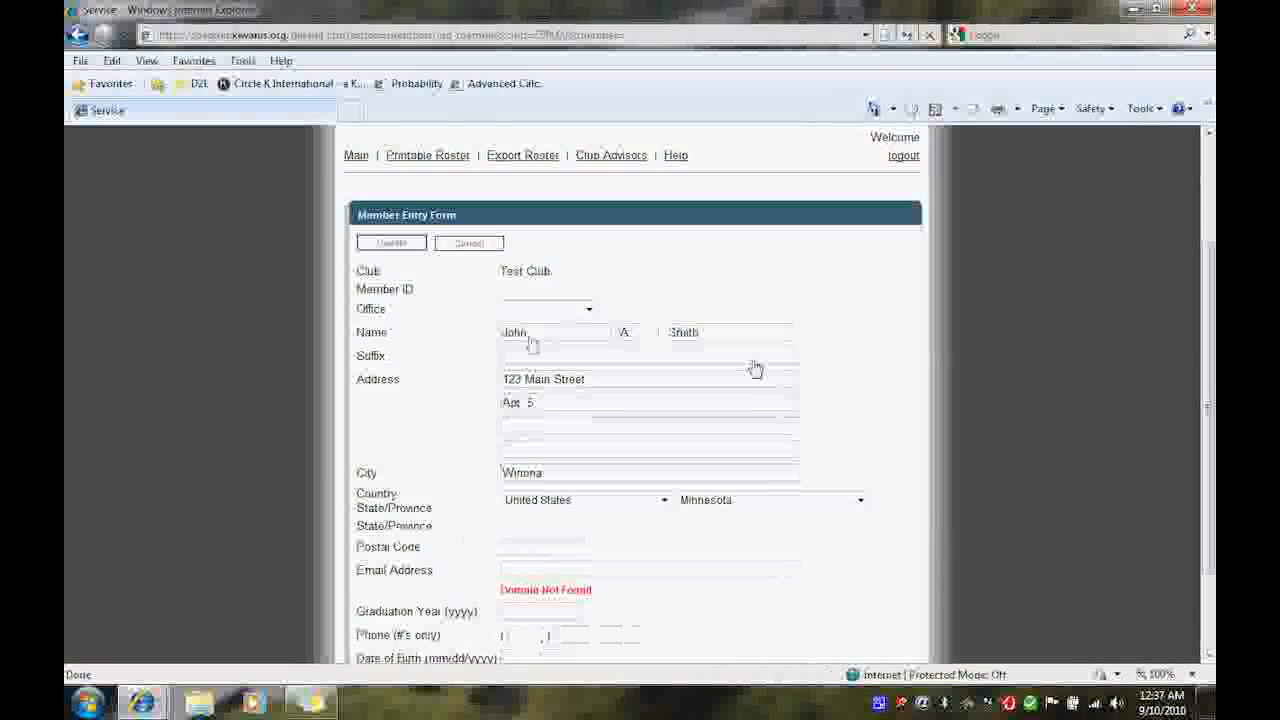
pyautogui.click(552, 554)
pyautogui.write('55987')
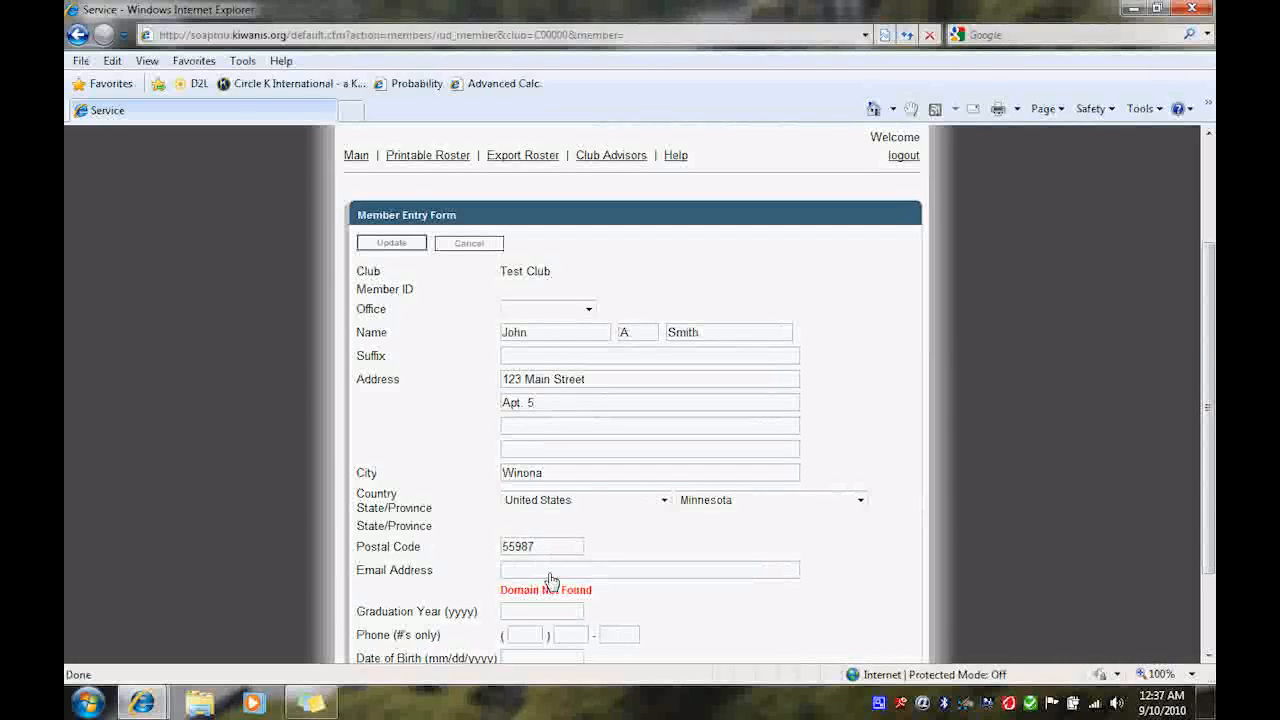
# - Fill in the member's e-mail address
pyautogui.click(549, 575)
pyautogui.scroll(-2, 498, 592)
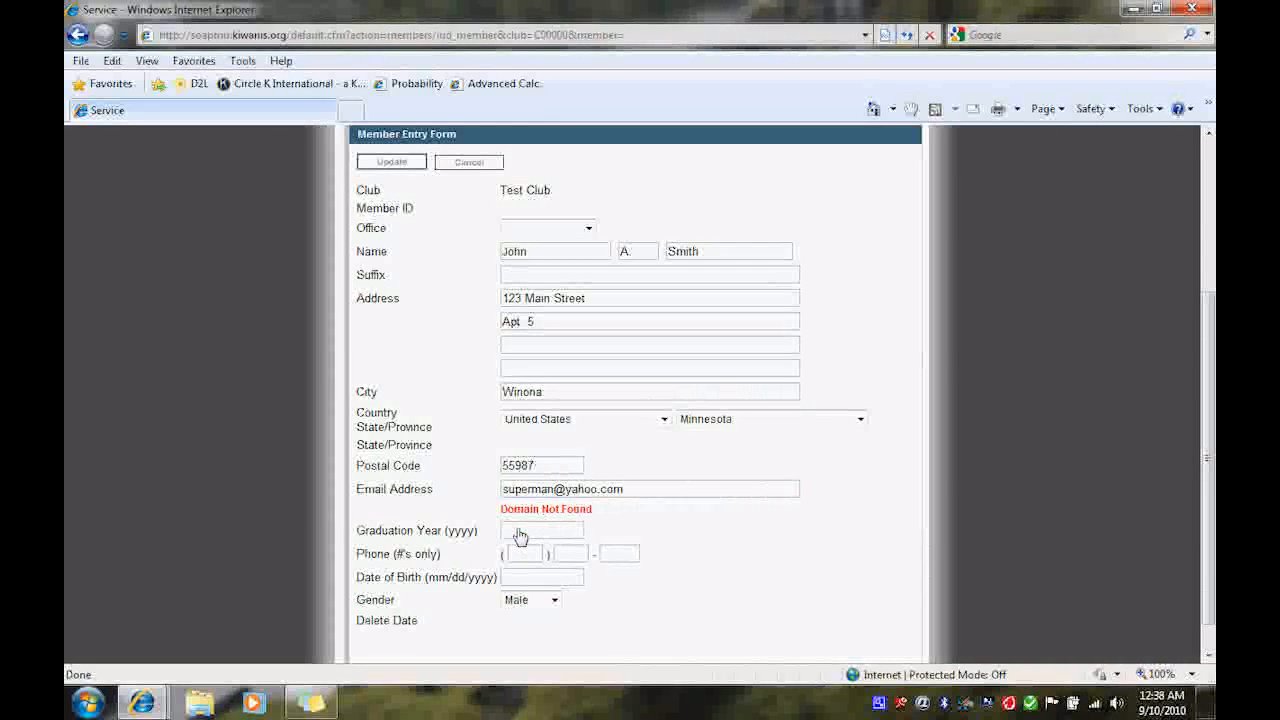
# - Set the graduation year to 2010 and enter the member's phone number
pyautogui.click(521, 532)
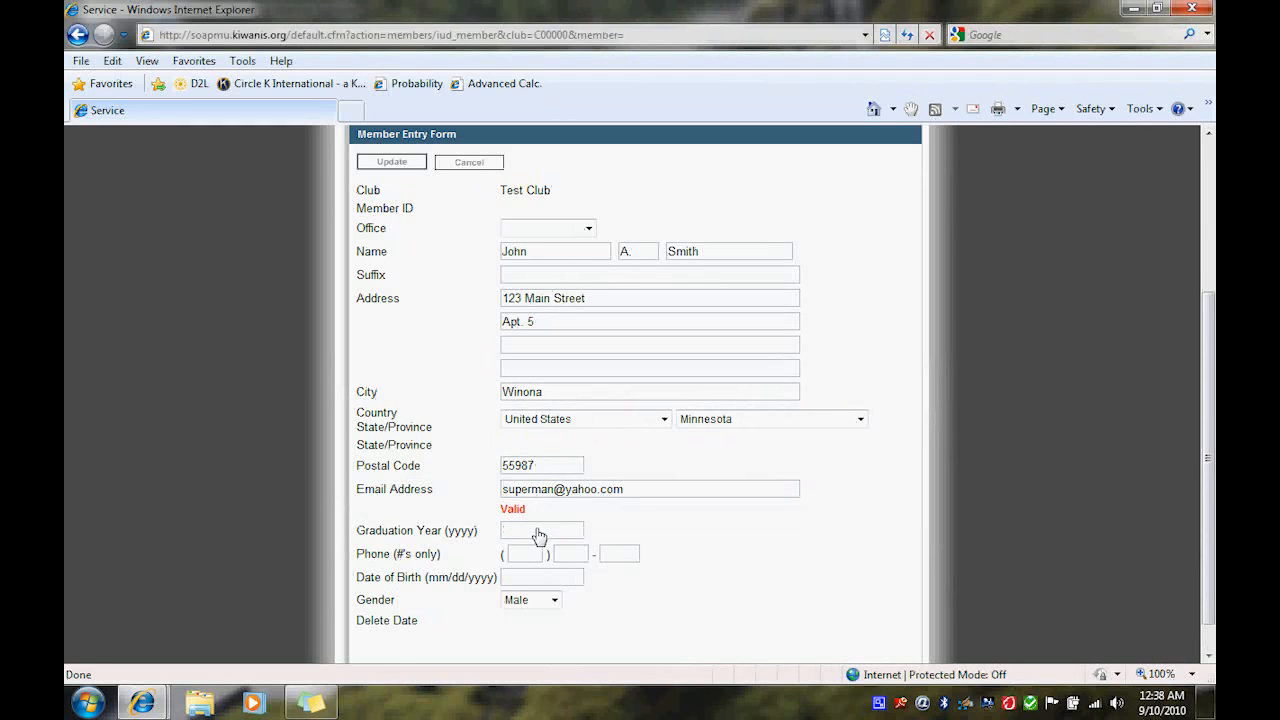
pyautogui.write('2010')
pyautogui.click(526, 557)
pyautogui.write('999')
pyautogui.write('123')
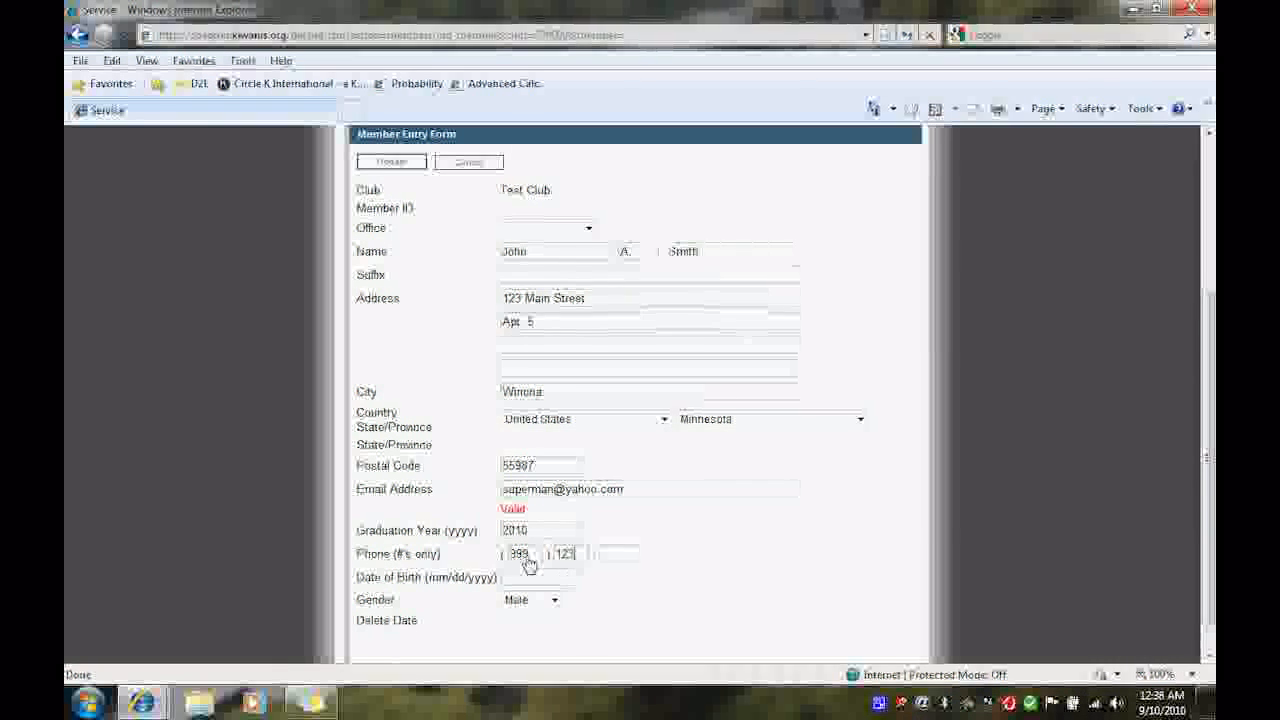
pyautogui.write('4567')
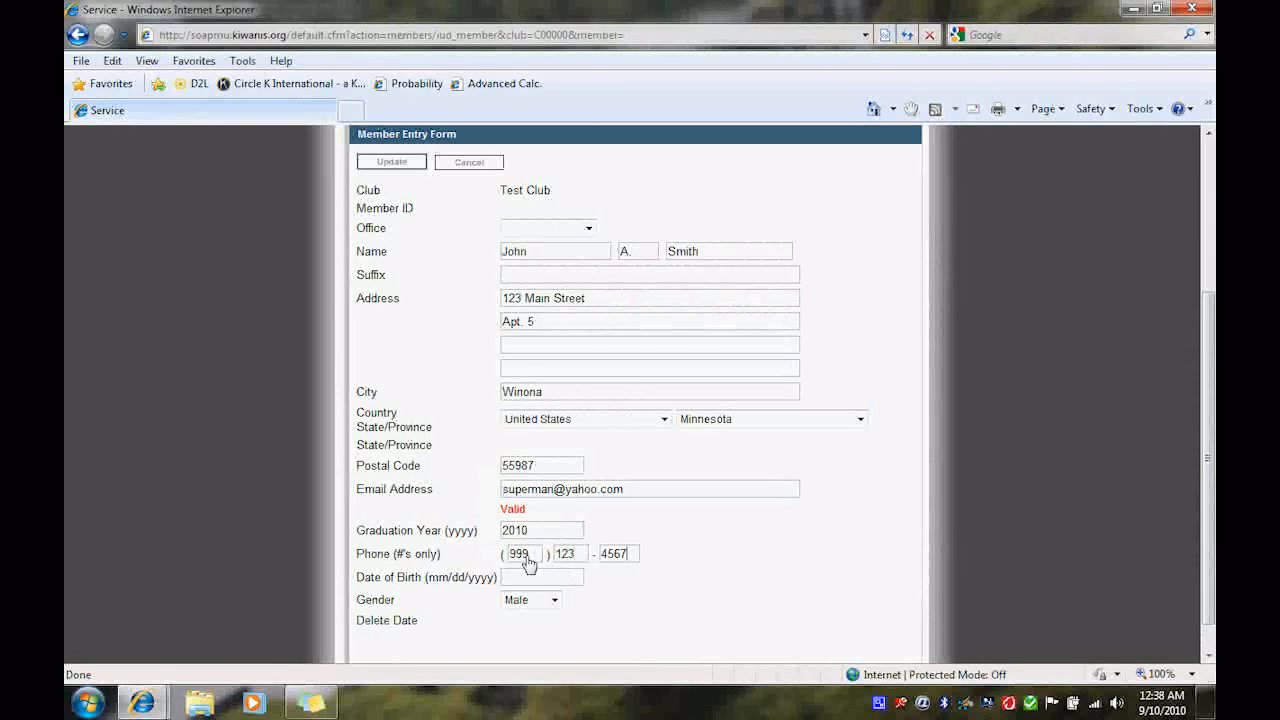
# - Enter the member's date of birth
pyautogui.click(541, 576)
pyautogui.write('09/12/')
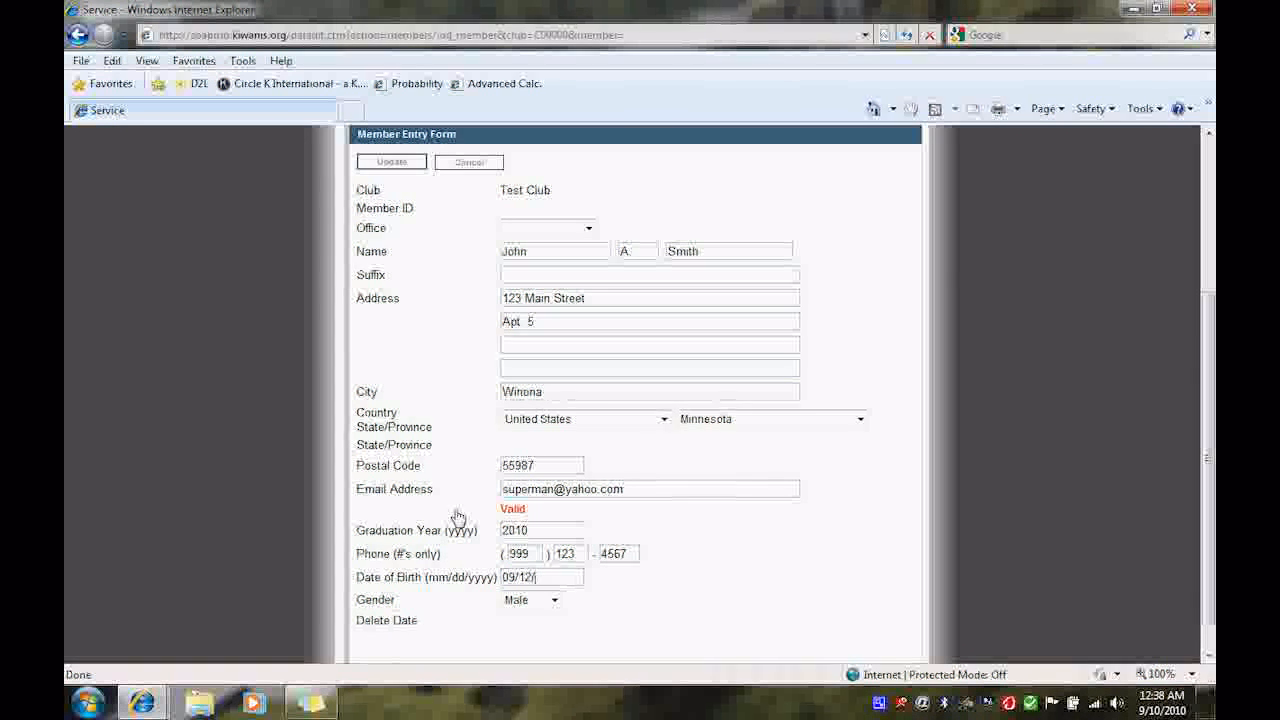
pyautogui.write('1989')
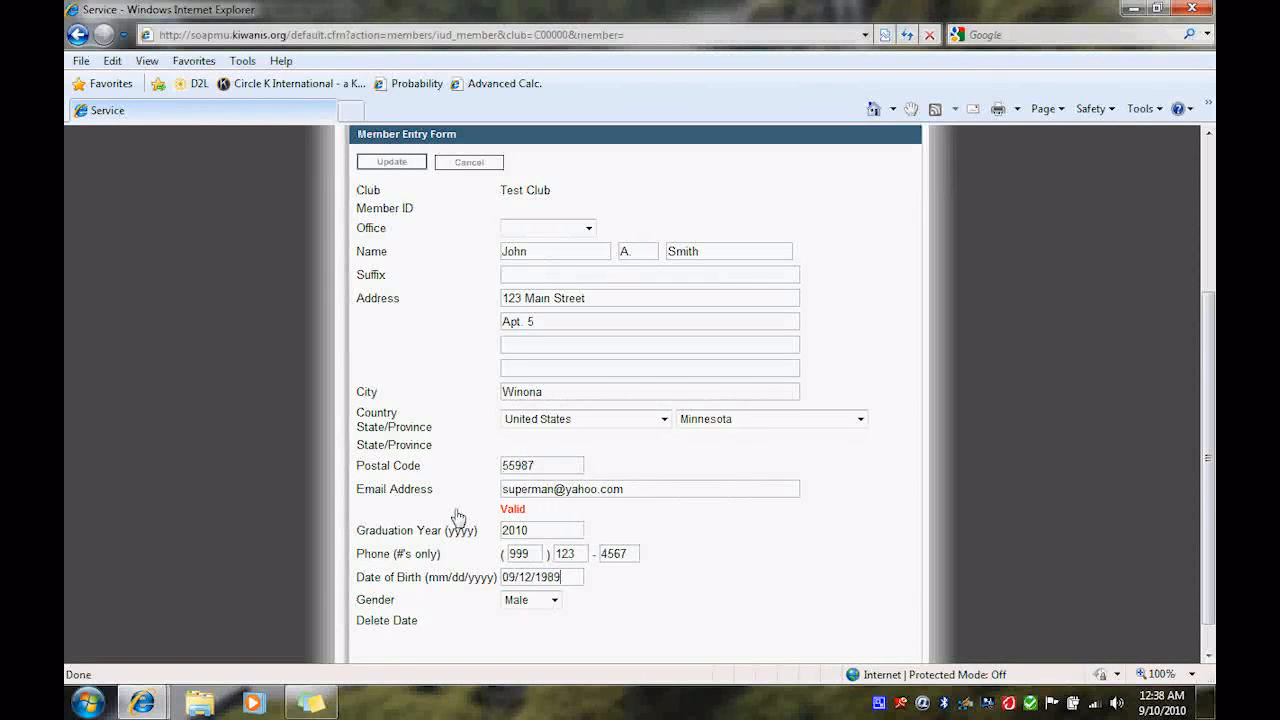
# - Save the new member record to the roster
pyautogui.scroll(-1, 623, 538)
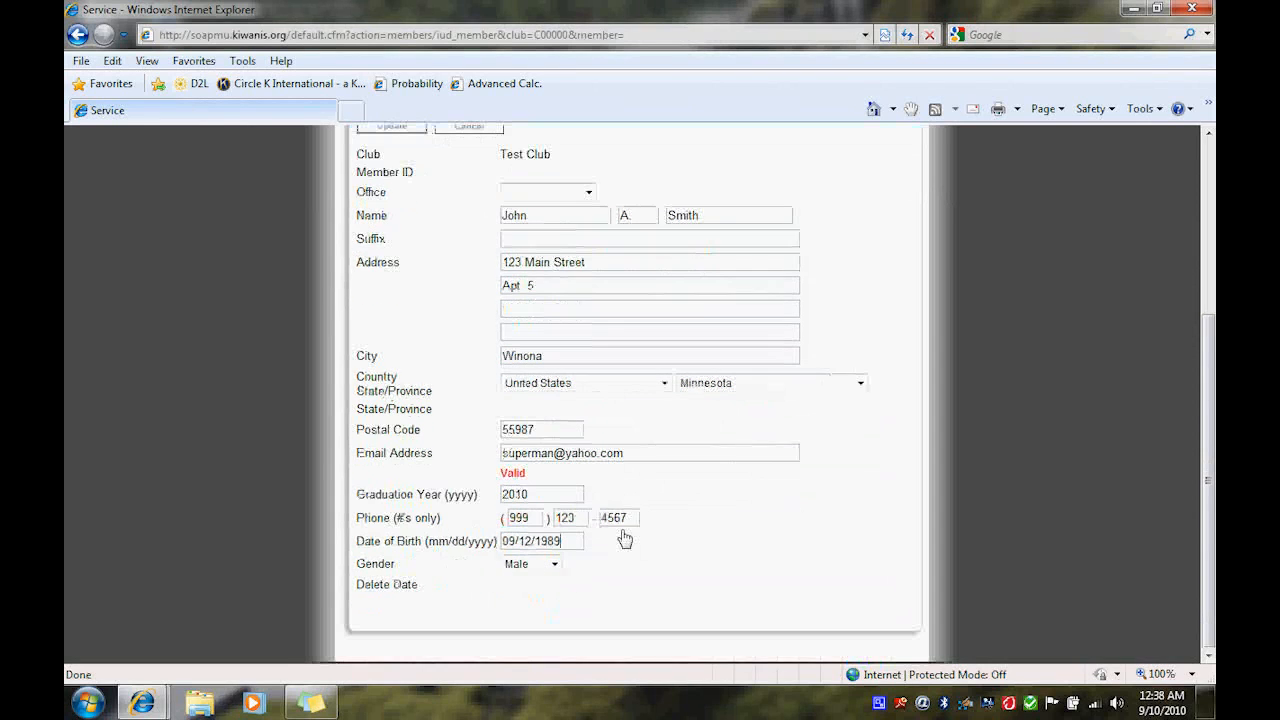
pyautogui.scroll(1, 623, 538)
pyautogui.scroll(1, 623, 538)
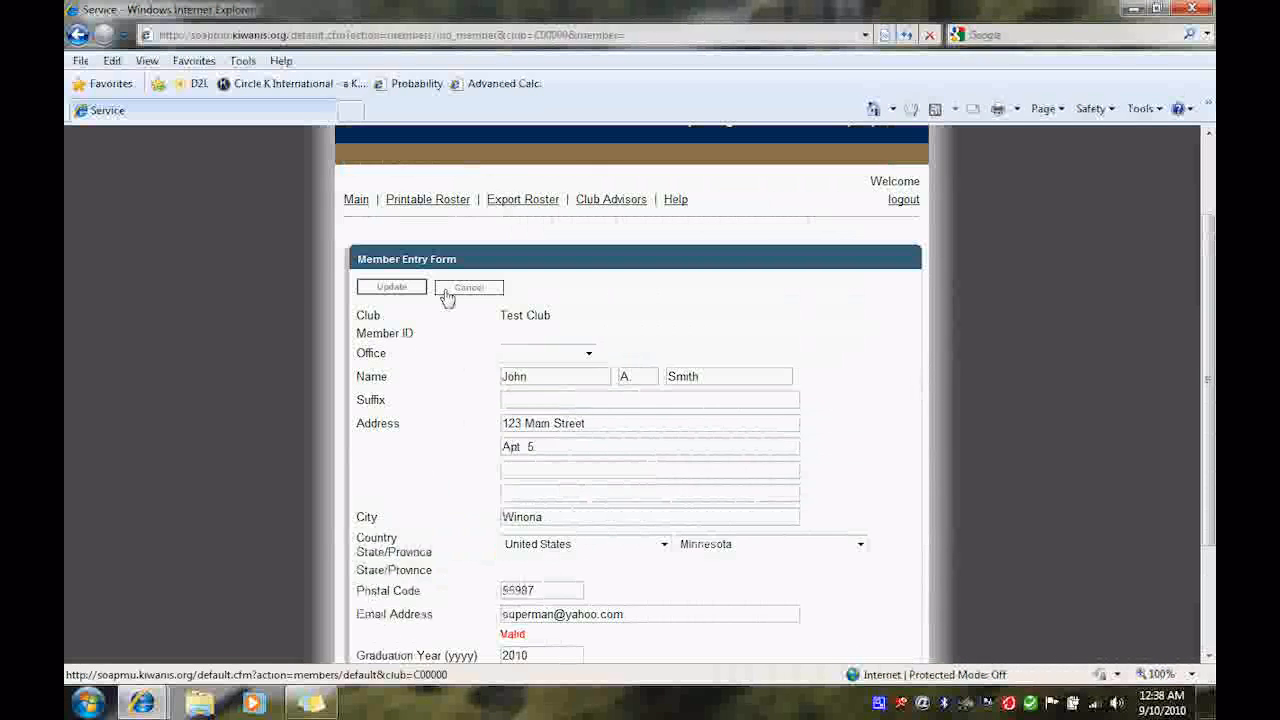
pyautogui.click(411, 295)
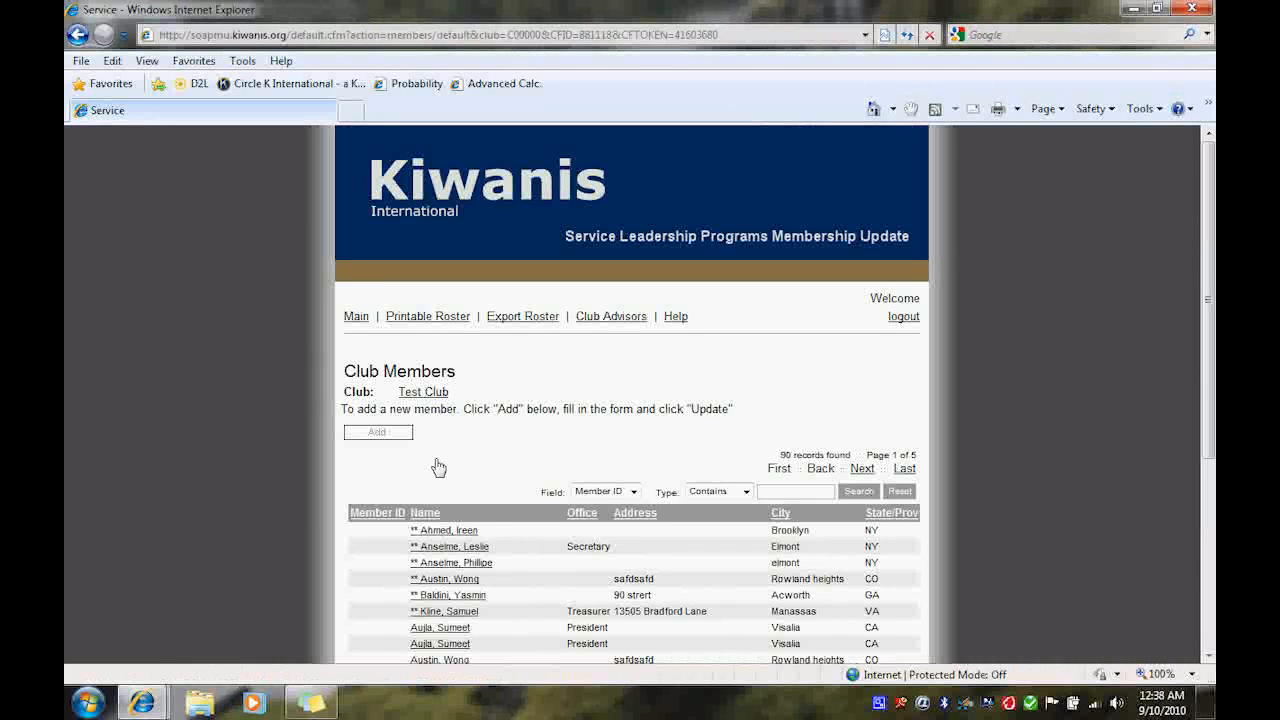
# - Page through the club roster to locate the member record to update
pyautogui.scroll(-5, 438, 467)
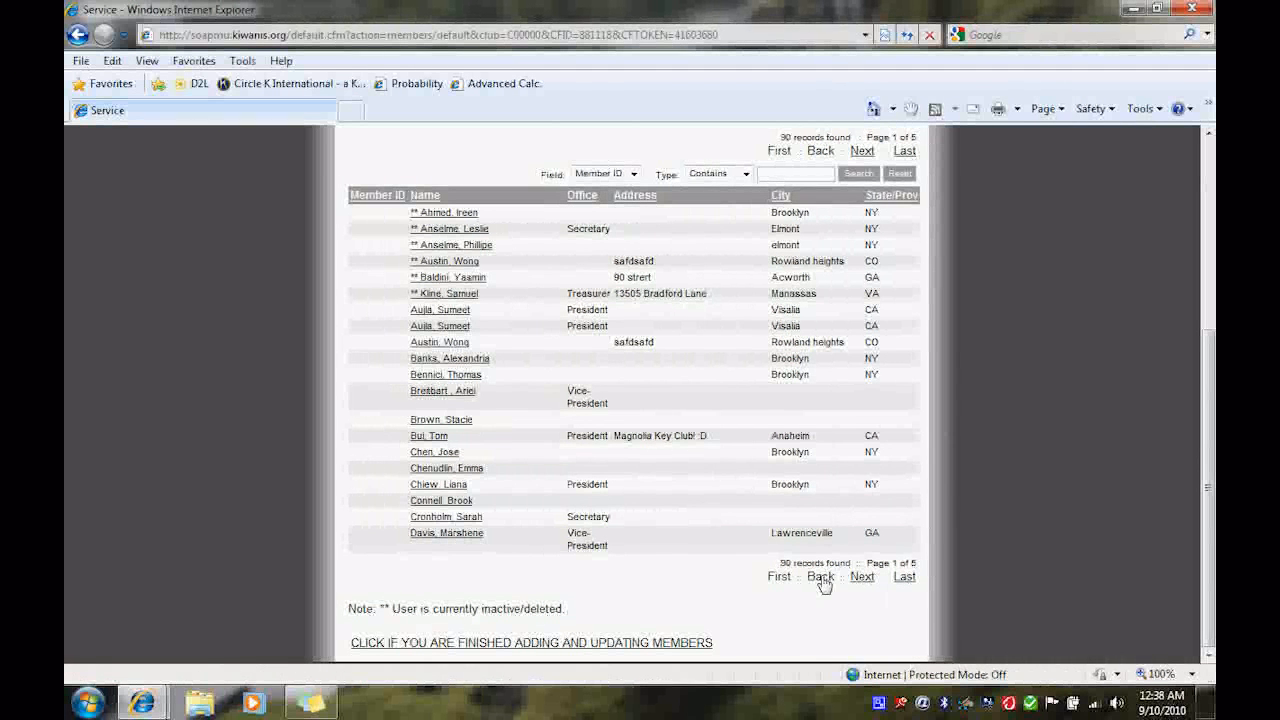
pyautogui.click(862, 578)
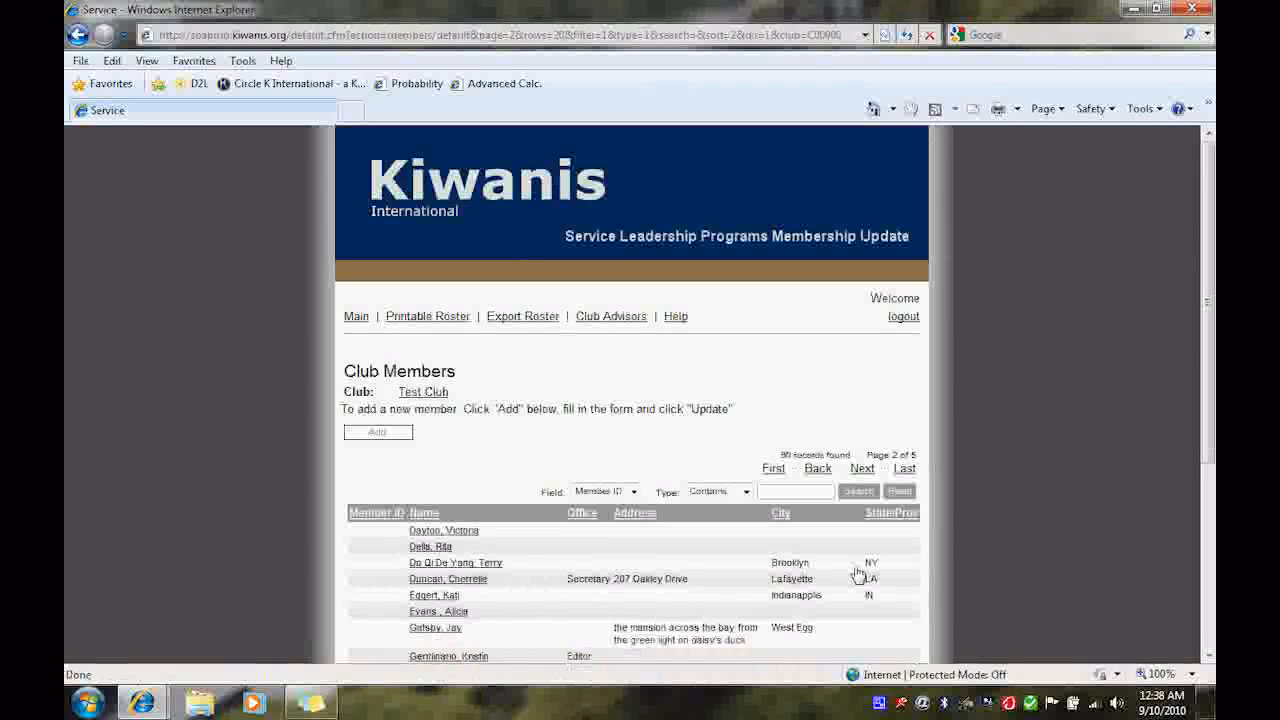
pyautogui.scroll(-3, 660, 519)
pyautogui.scroll(-3, 660, 519)
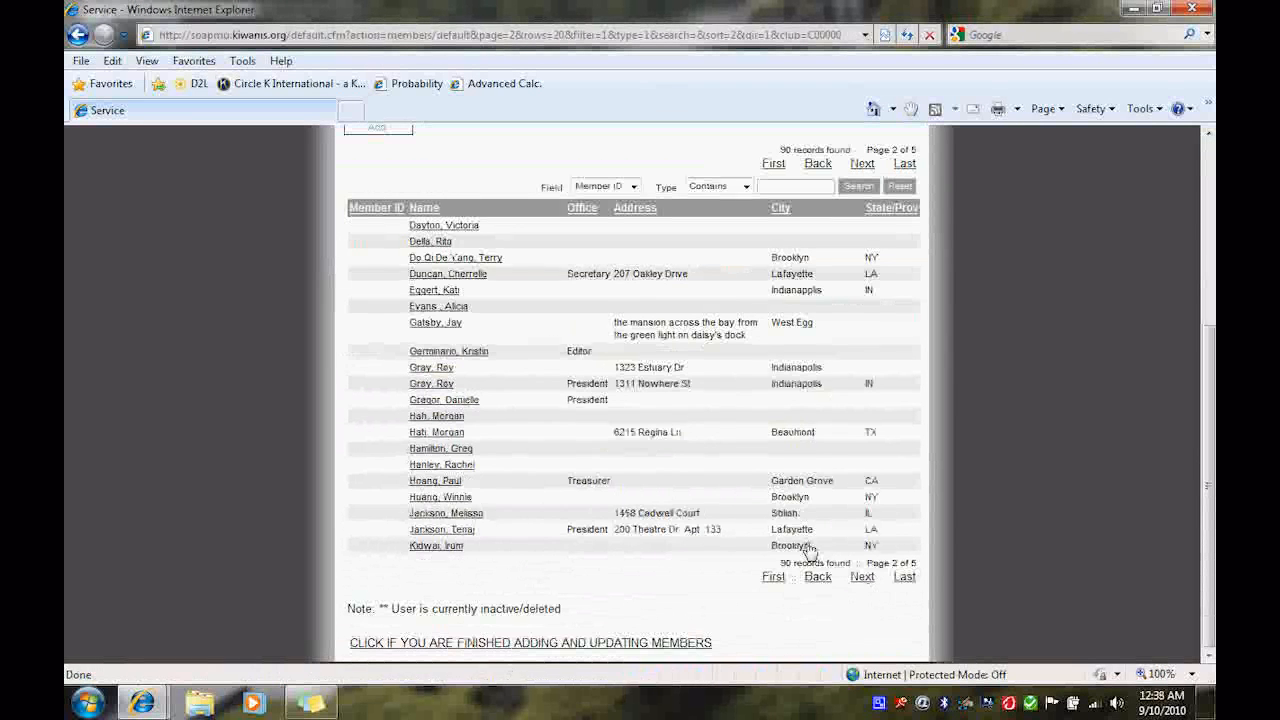
pyautogui.click(862, 578)
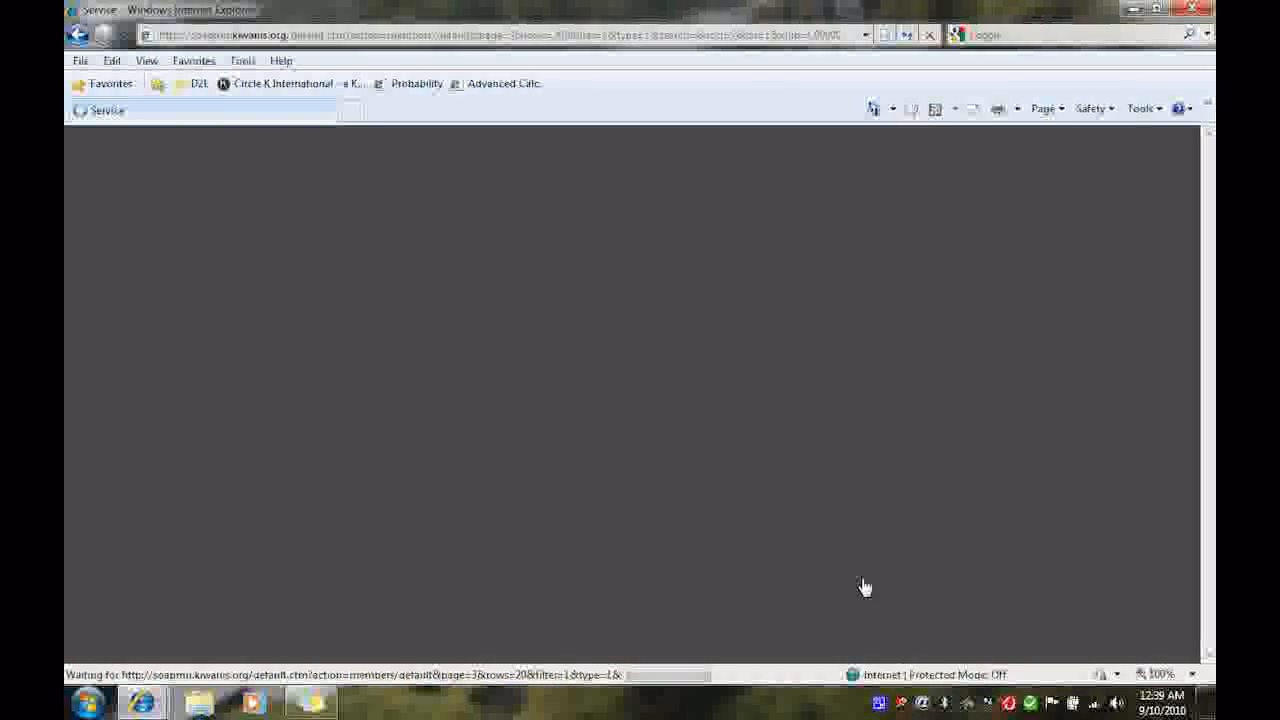
pyautogui.scroll(-4, 792, 553)
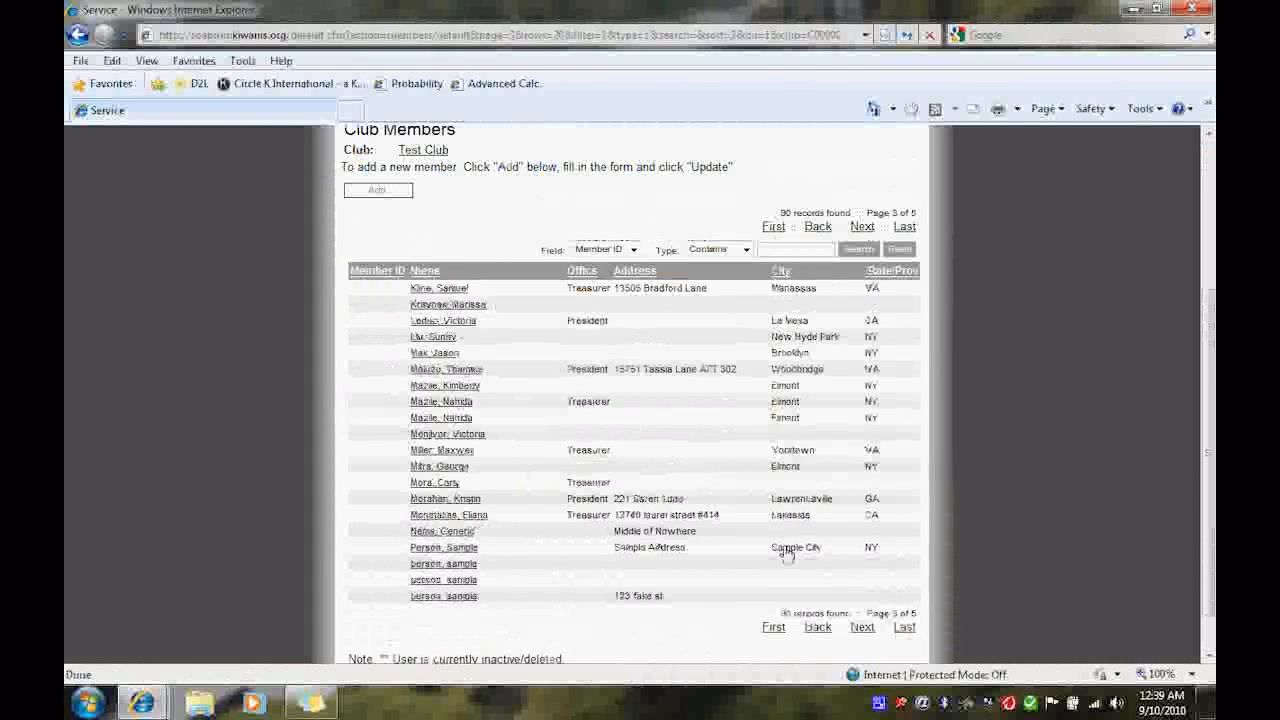
pyautogui.scroll(-1, 786, 551)
pyautogui.click(861, 578)
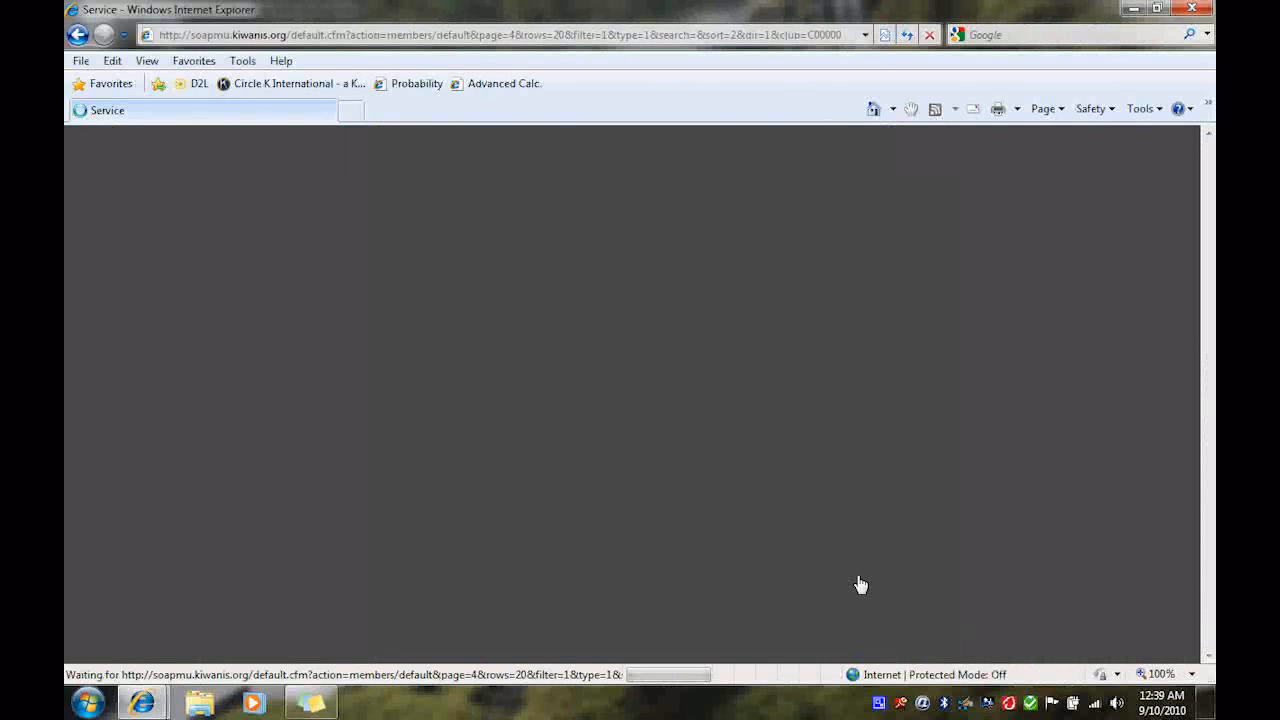
pyautogui.scroll(-3, 789, 560)
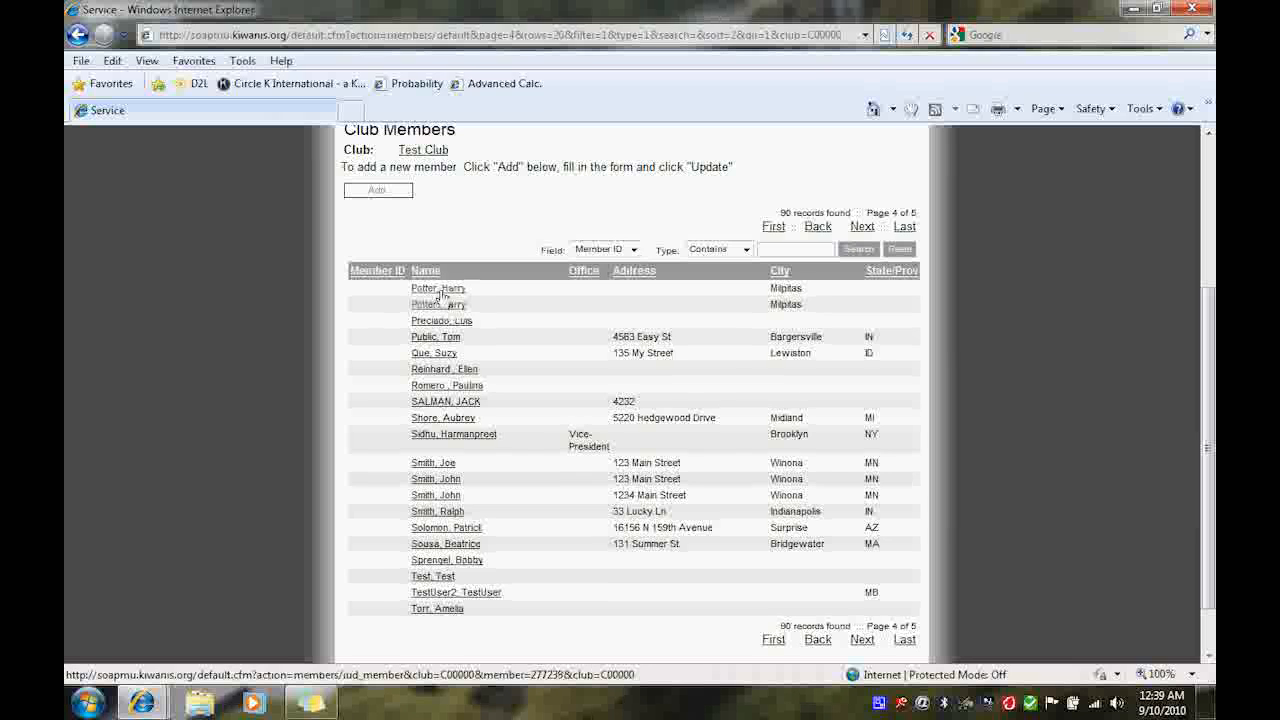
# - Open the first member record on page 4, set the office to Secretary, and save the update
pyautogui.click(440, 289)
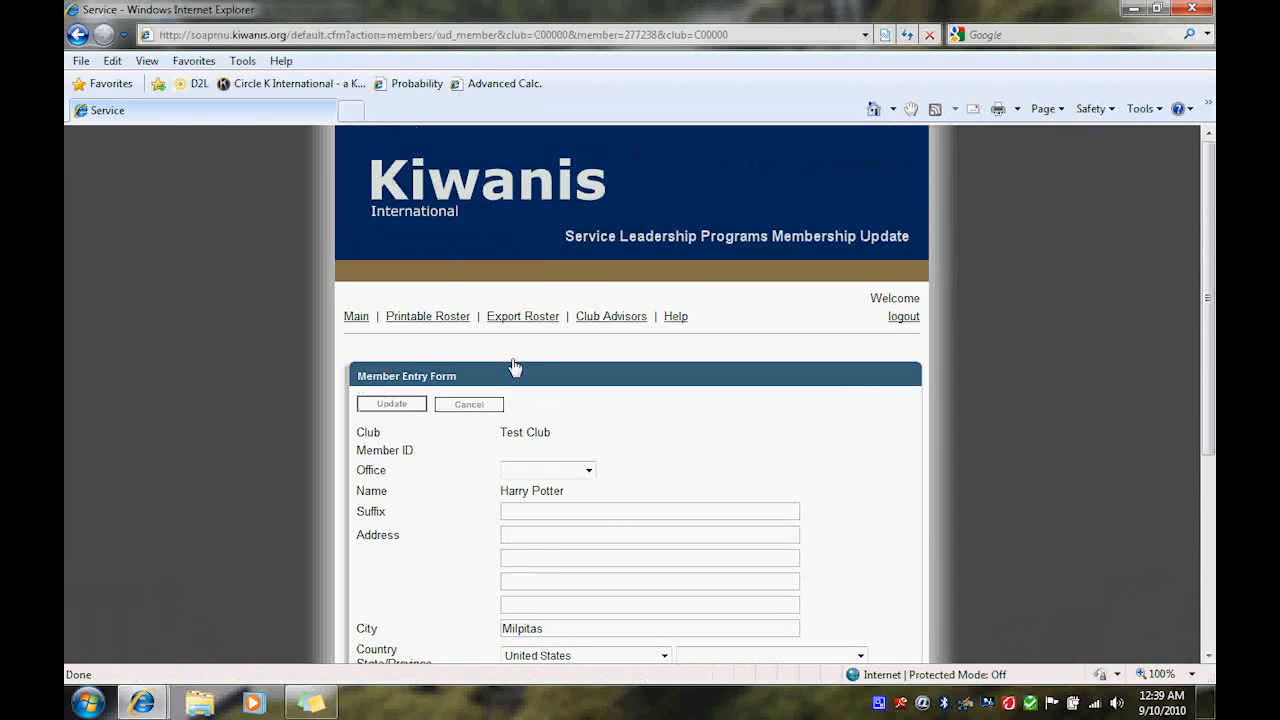
pyautogui.scroll(-1, 515, 367)
pyautogui.click(556, 389)
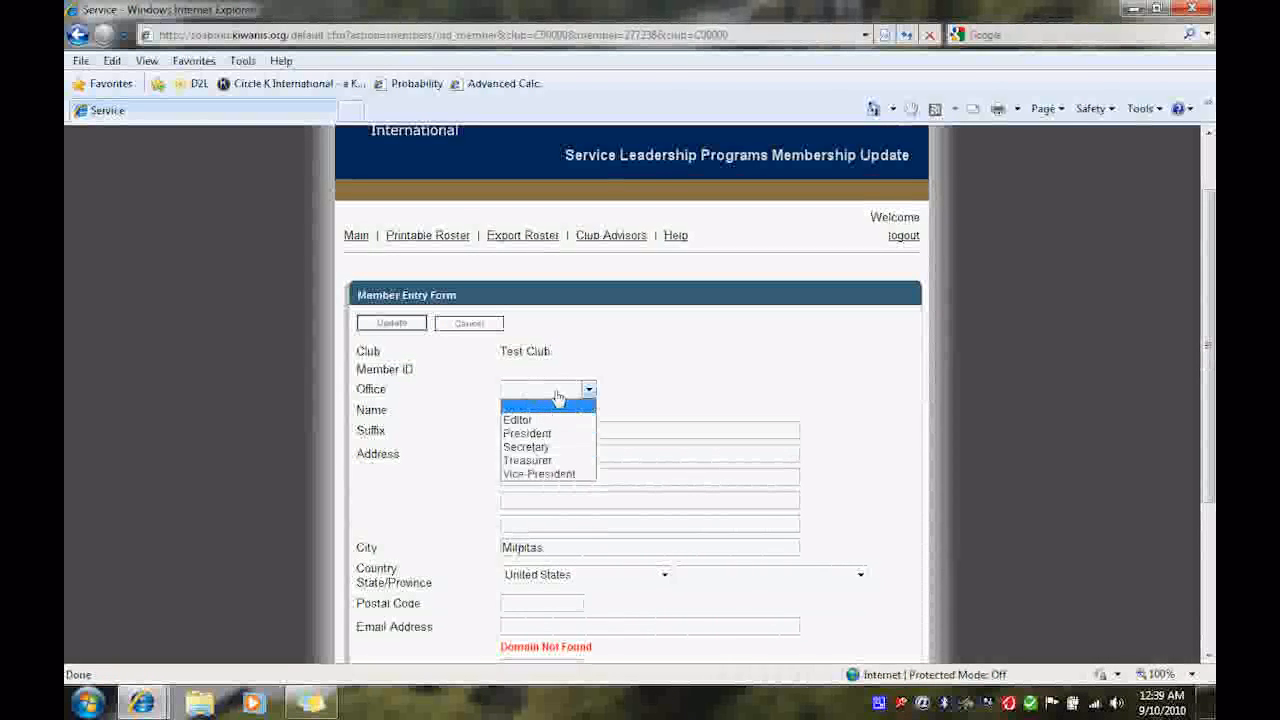
pyautogui.click(543, 443)
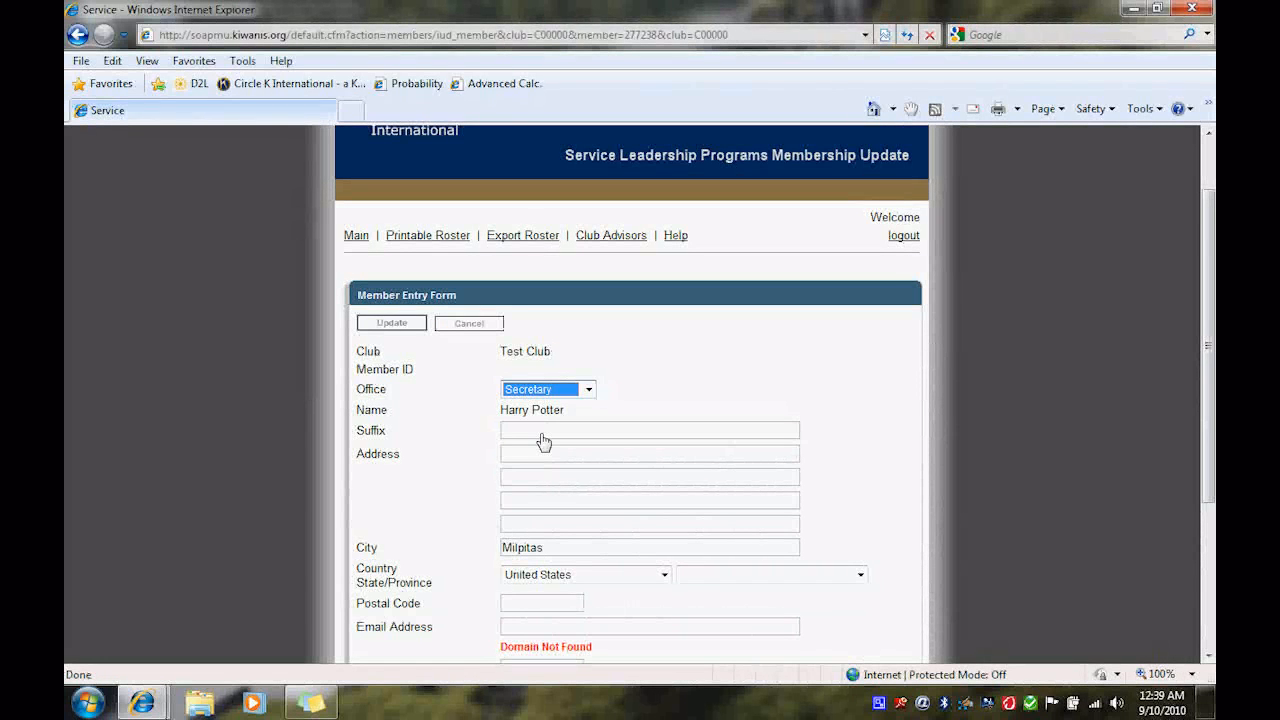
pyautogui.click(510, 455)
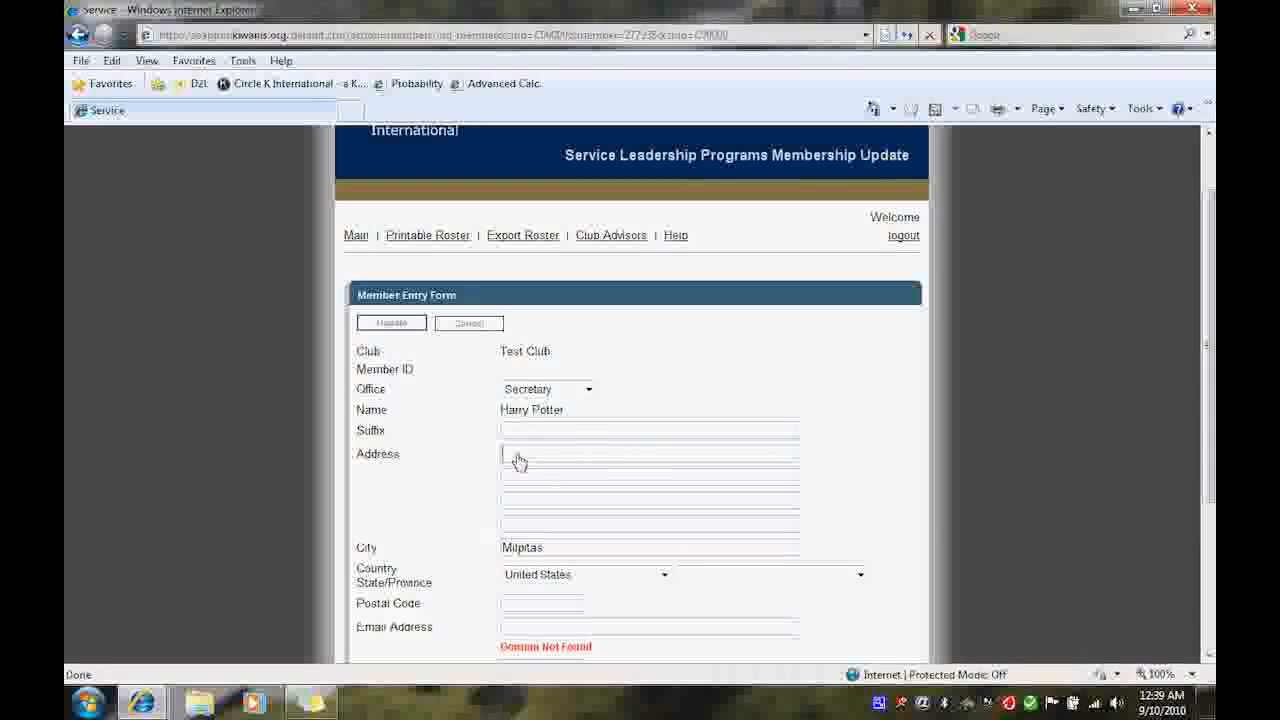
pyautogui.scroll(-1, 464, 450)
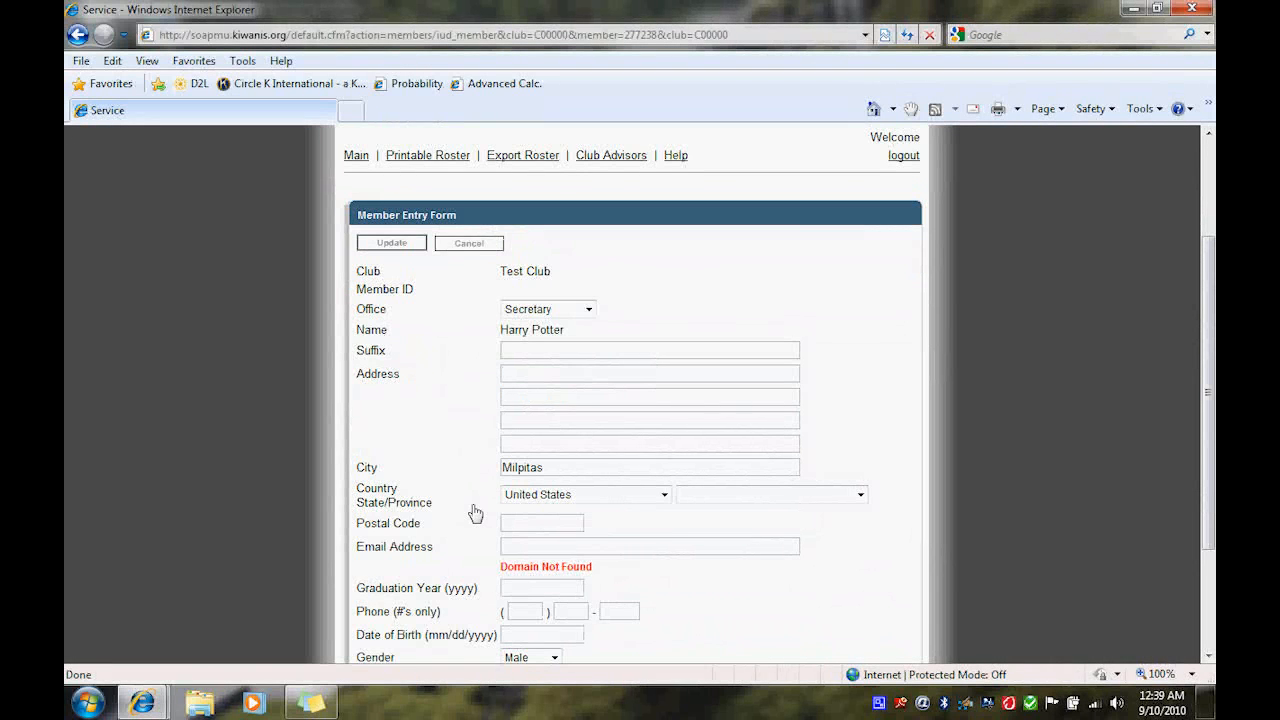
pyautogui.scroll(-2, 475, 513)
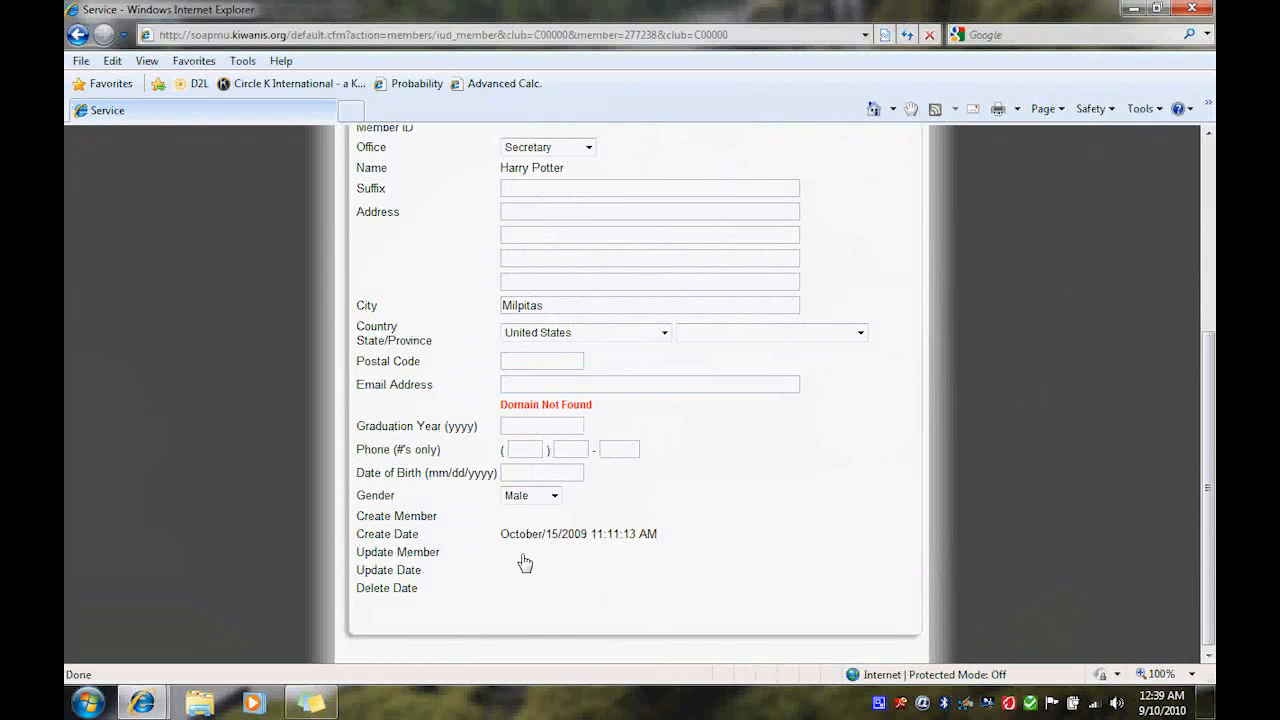
pyautogui.scroll(3, 457, 491)
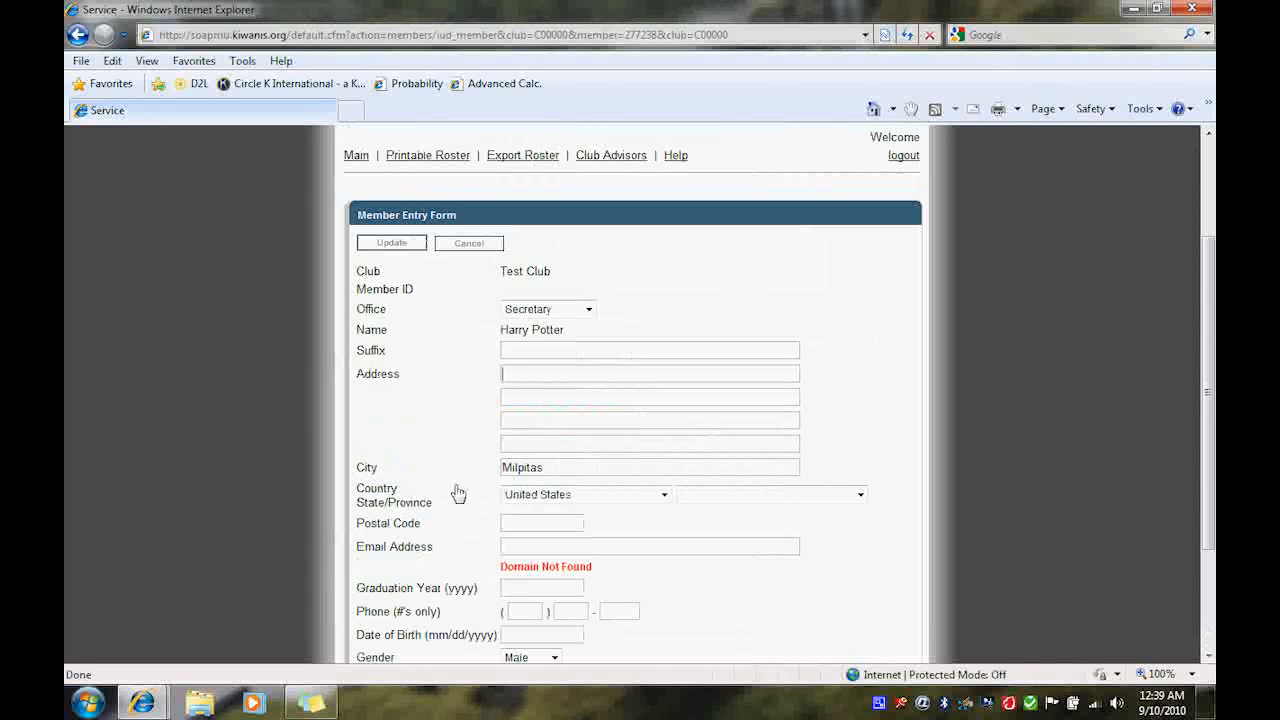
pyautogui.click(405, 250)
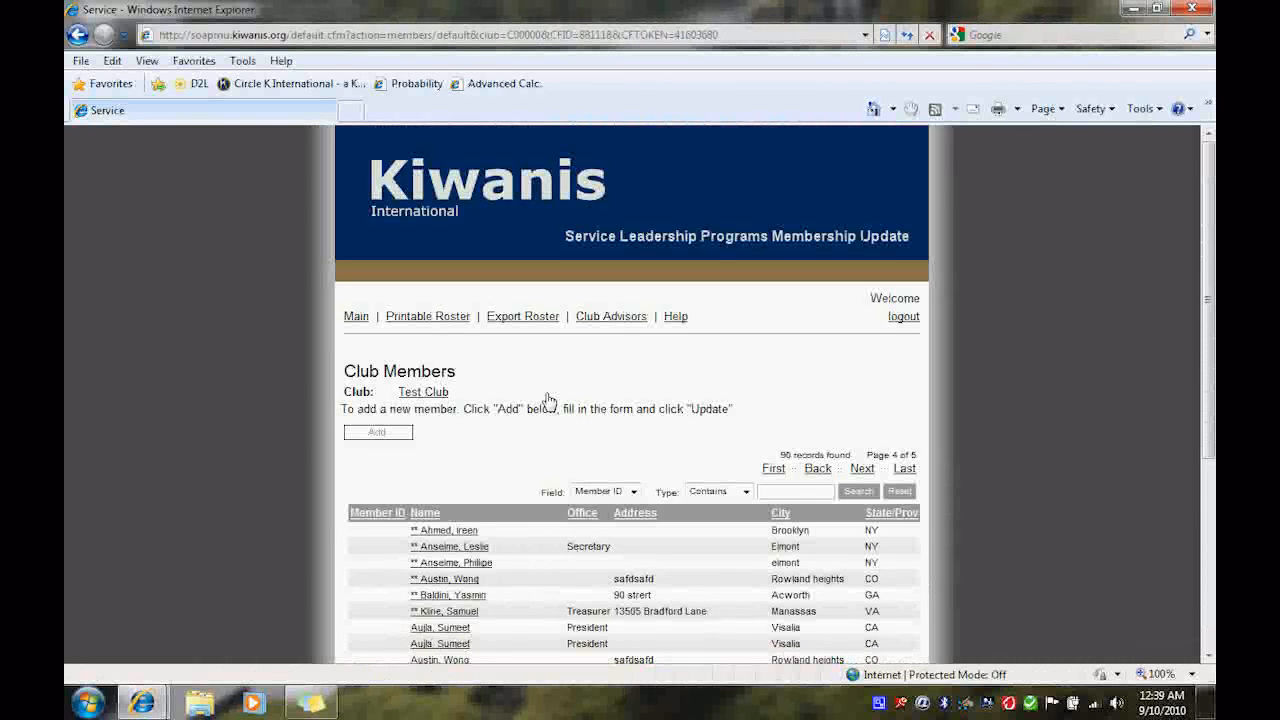
# - Review the roster pages for the change, then finish adding and updating members
pyautogui.scroll(-3, 548, 400)
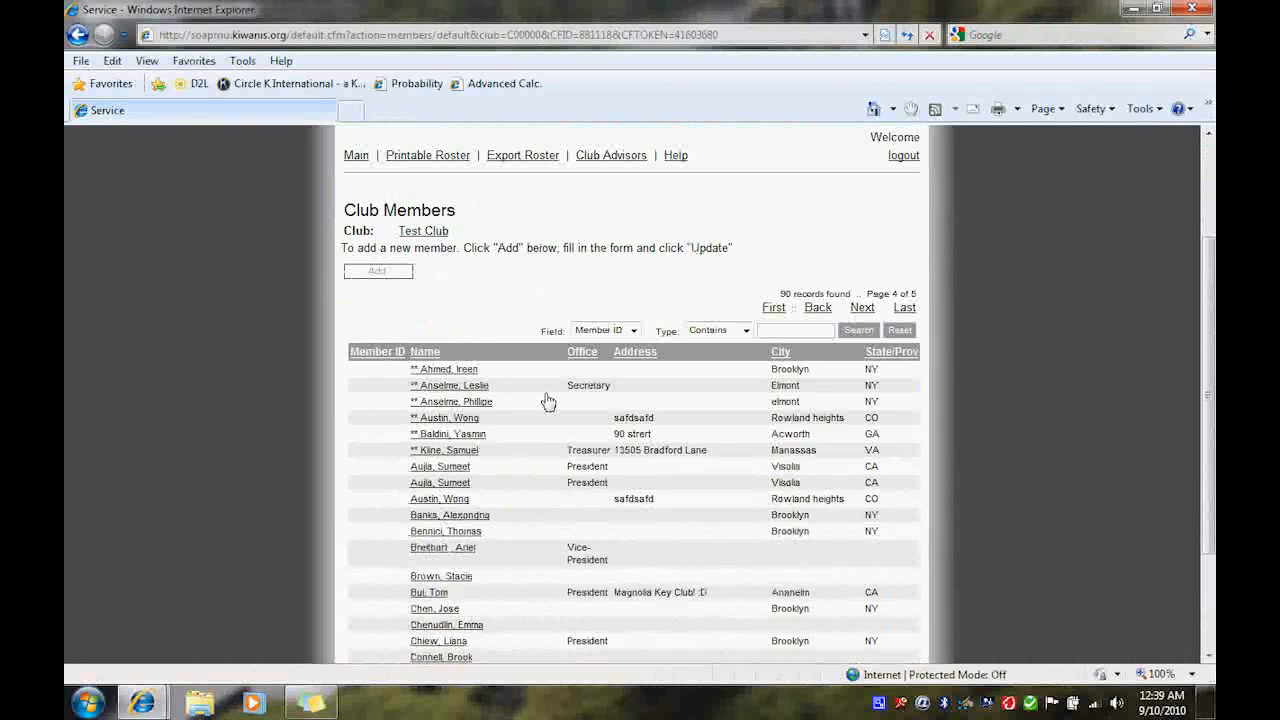
pyautogui.scroll(-2, 548, 400)
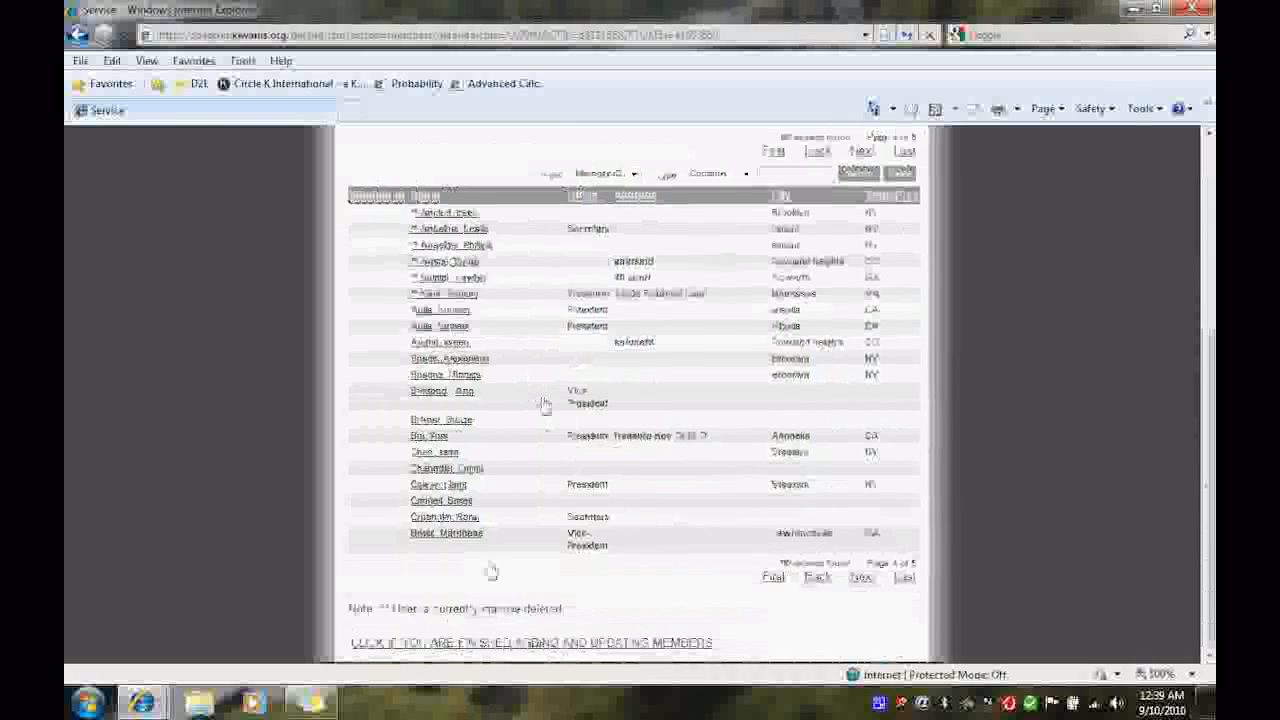
pyautogui.click(907, 577)
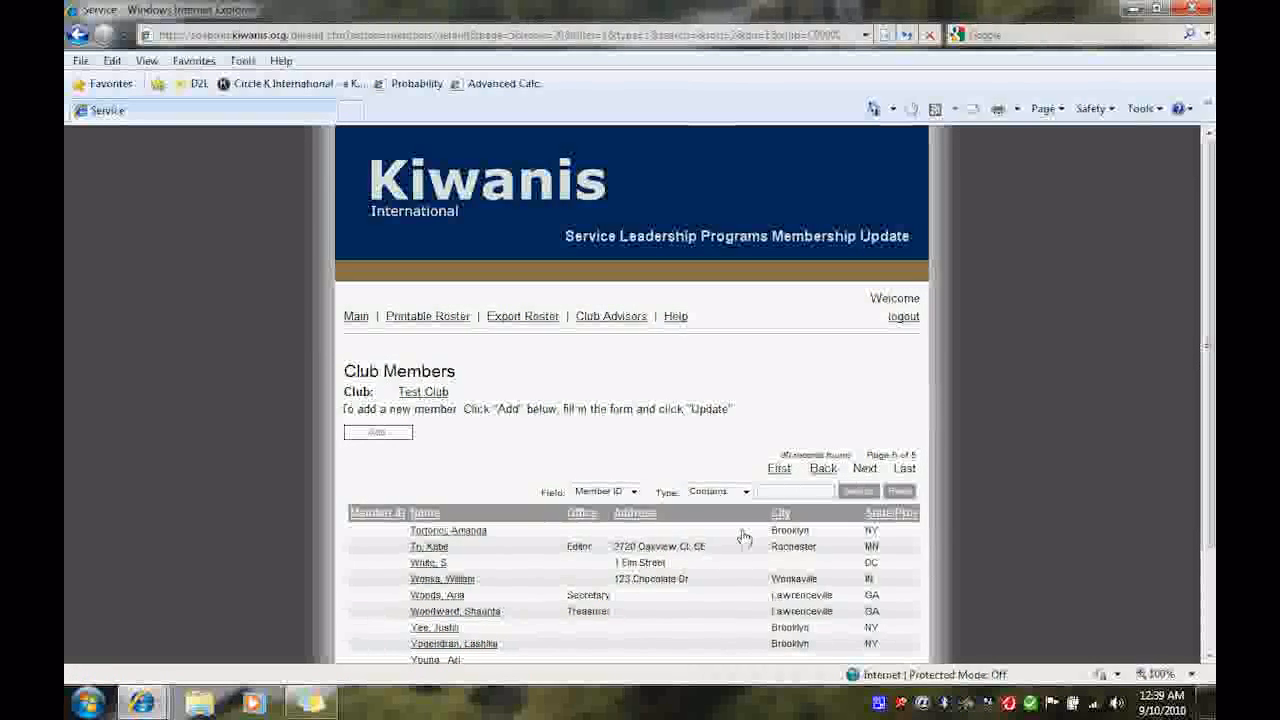
pyautogui.scroll(-1, 744, 538)
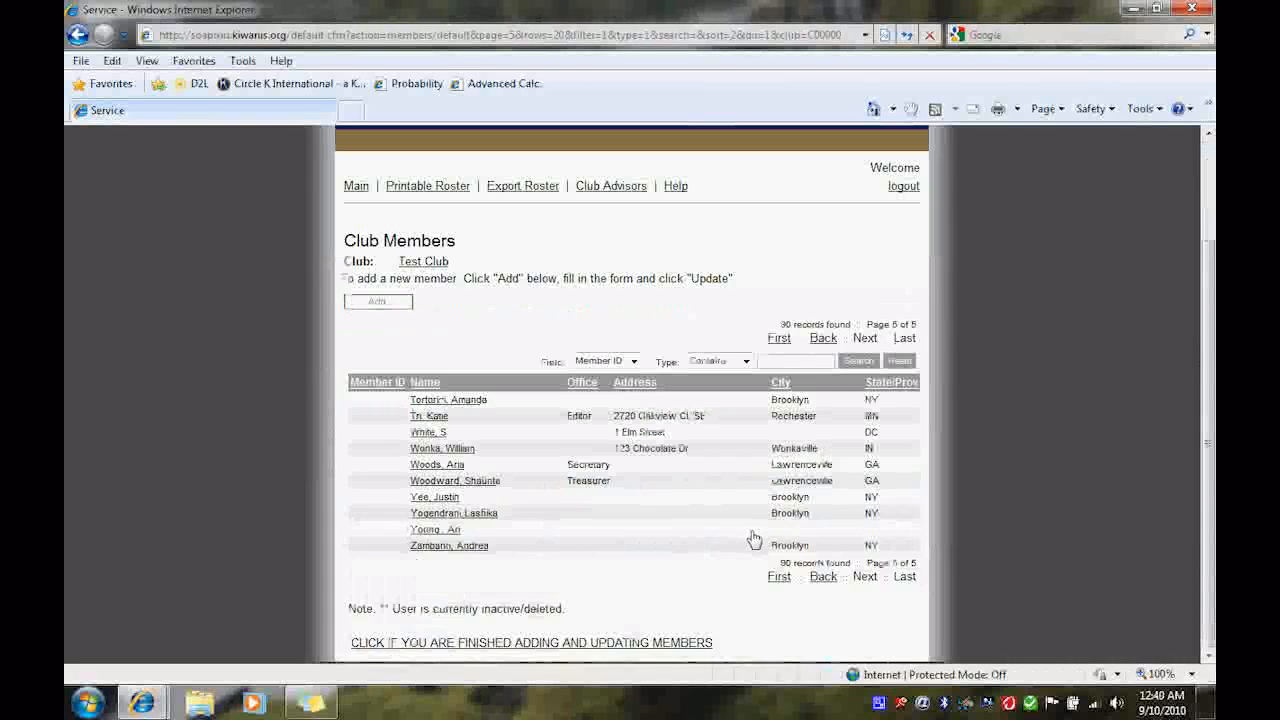
pyautogui.click(821, 586)
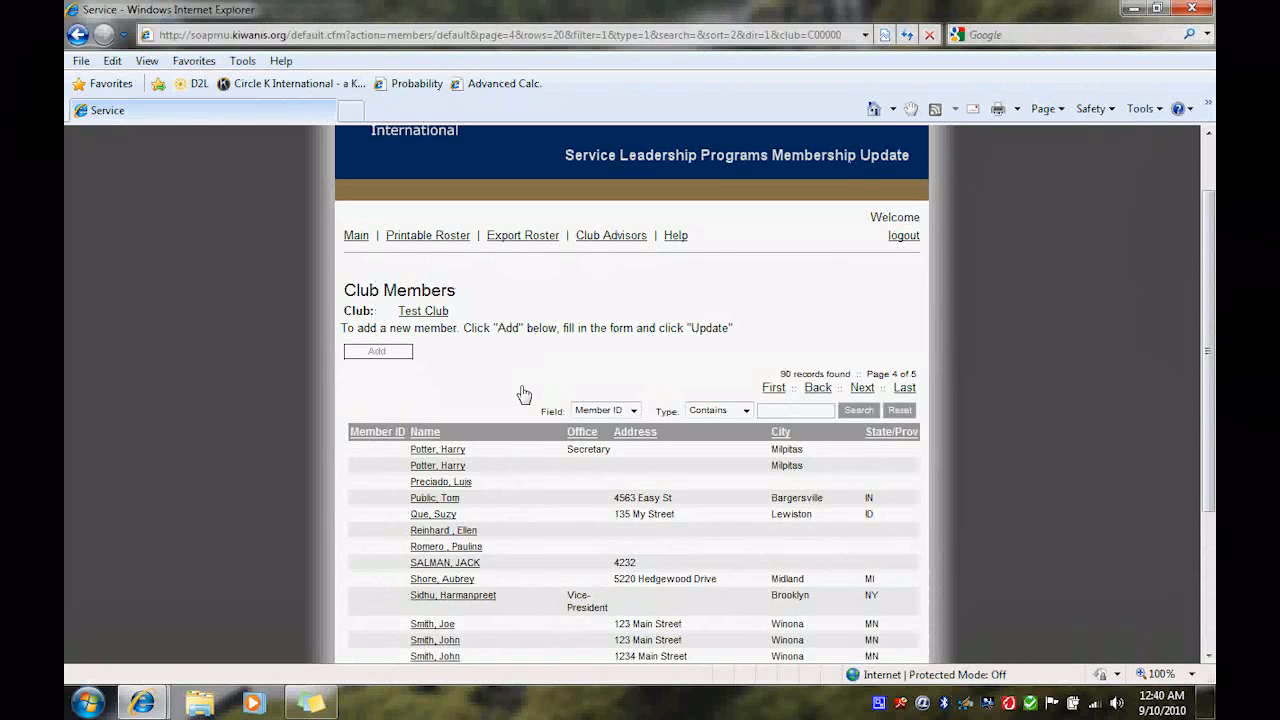
pyautogui.scroll(-3, 523, 394)
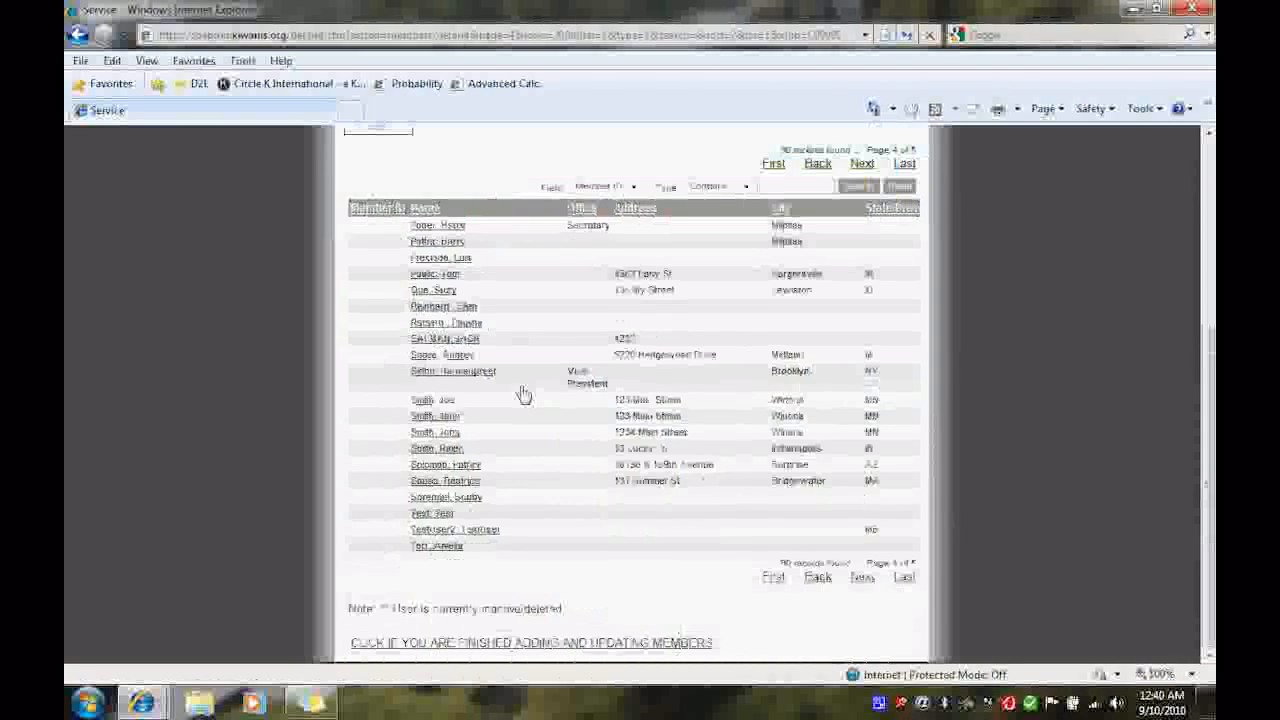
pyautogui.click(502, 643)
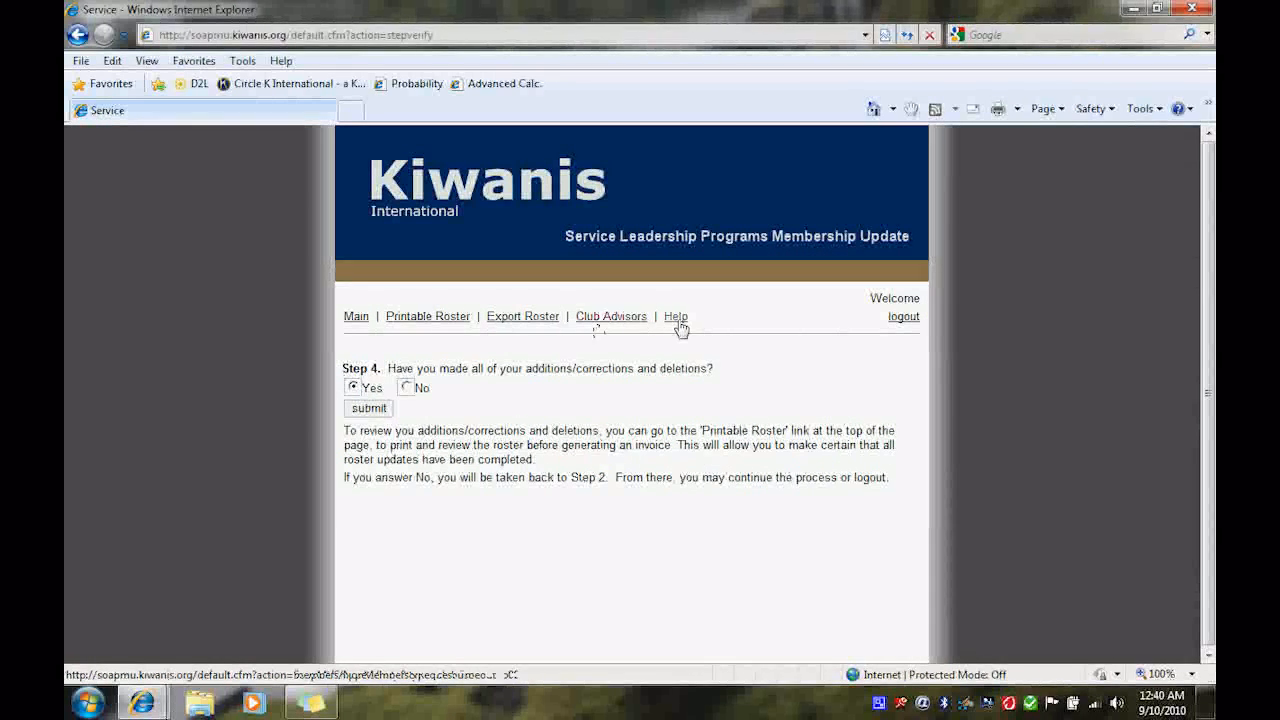
# - Open the faculty advisor's record from Club Advisors, change the street address, and save the update
pyautogui.click(609, 318)
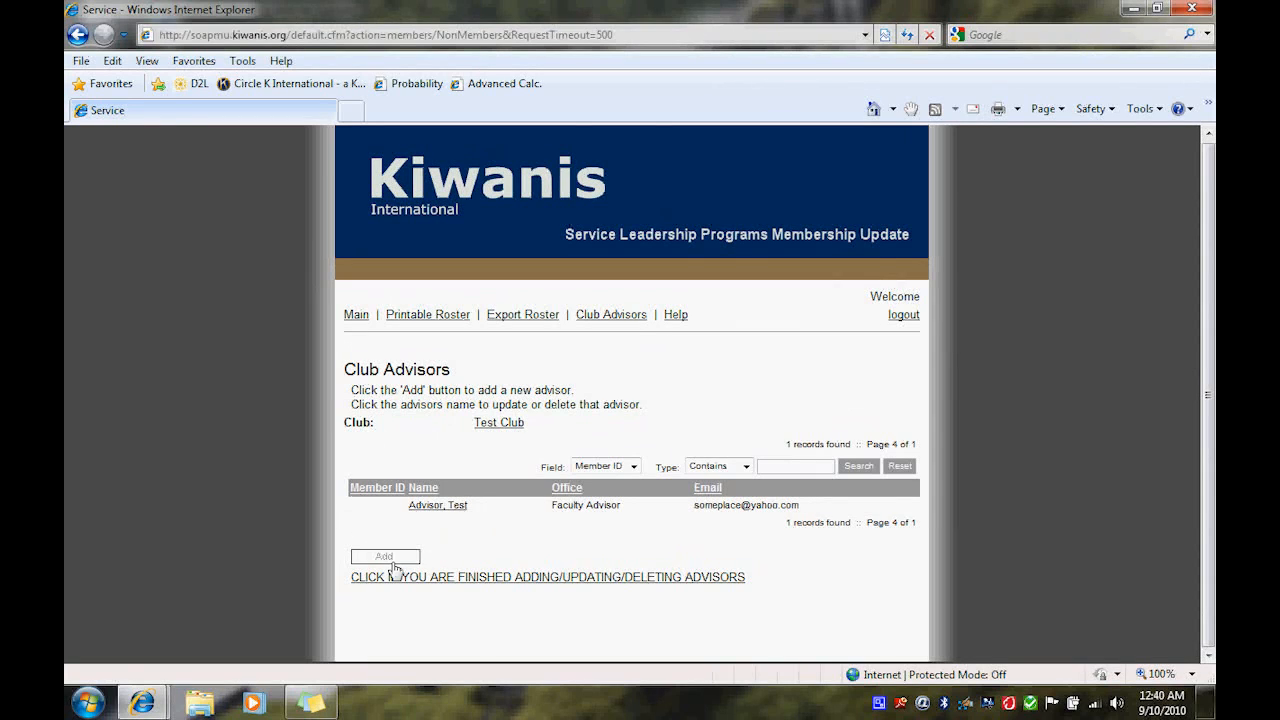
pyautogui.click(432, 509)
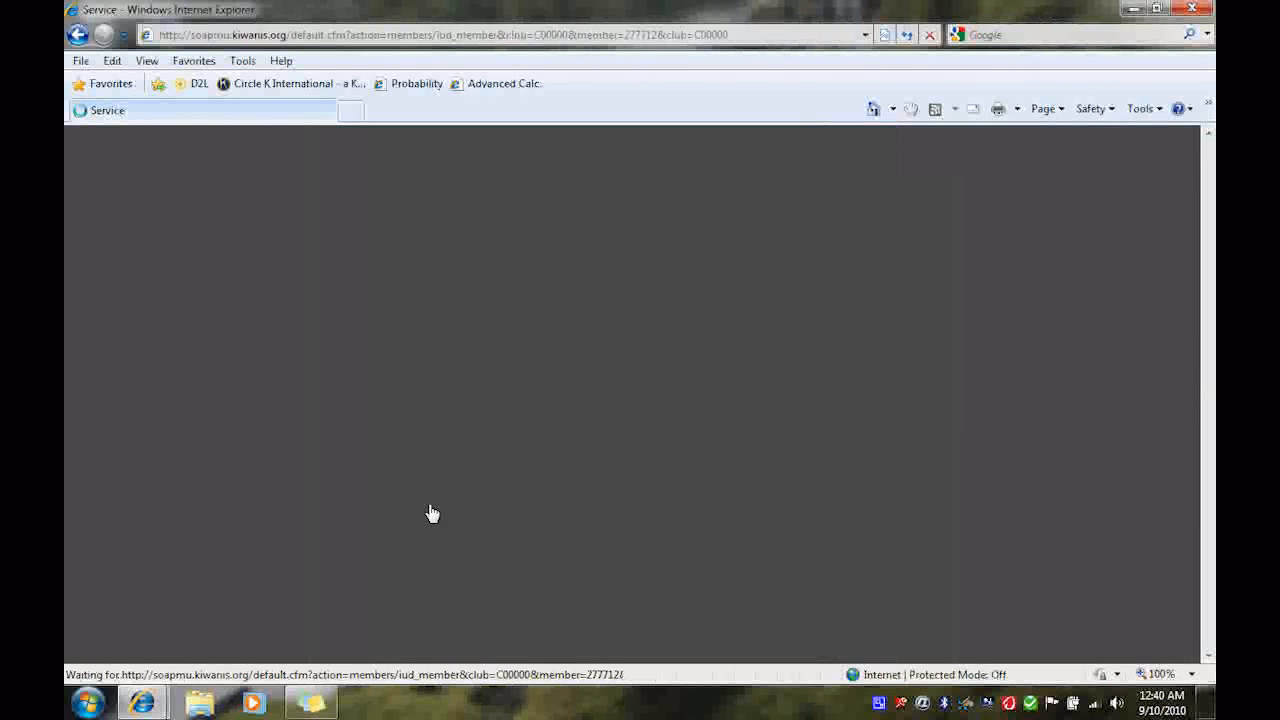
pyautogui.scroll(-2, 571, 480)
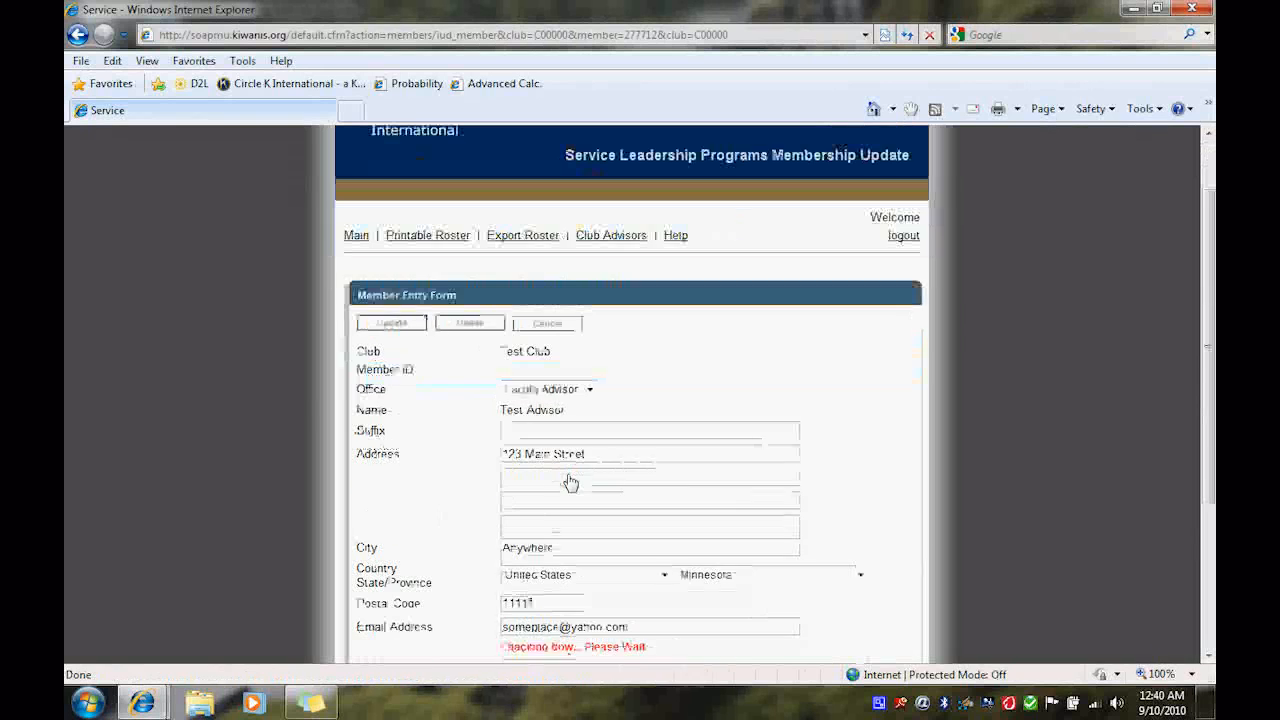
pyautogui.moveTo(590, 456); pyautogui.dragTo(540, 455)
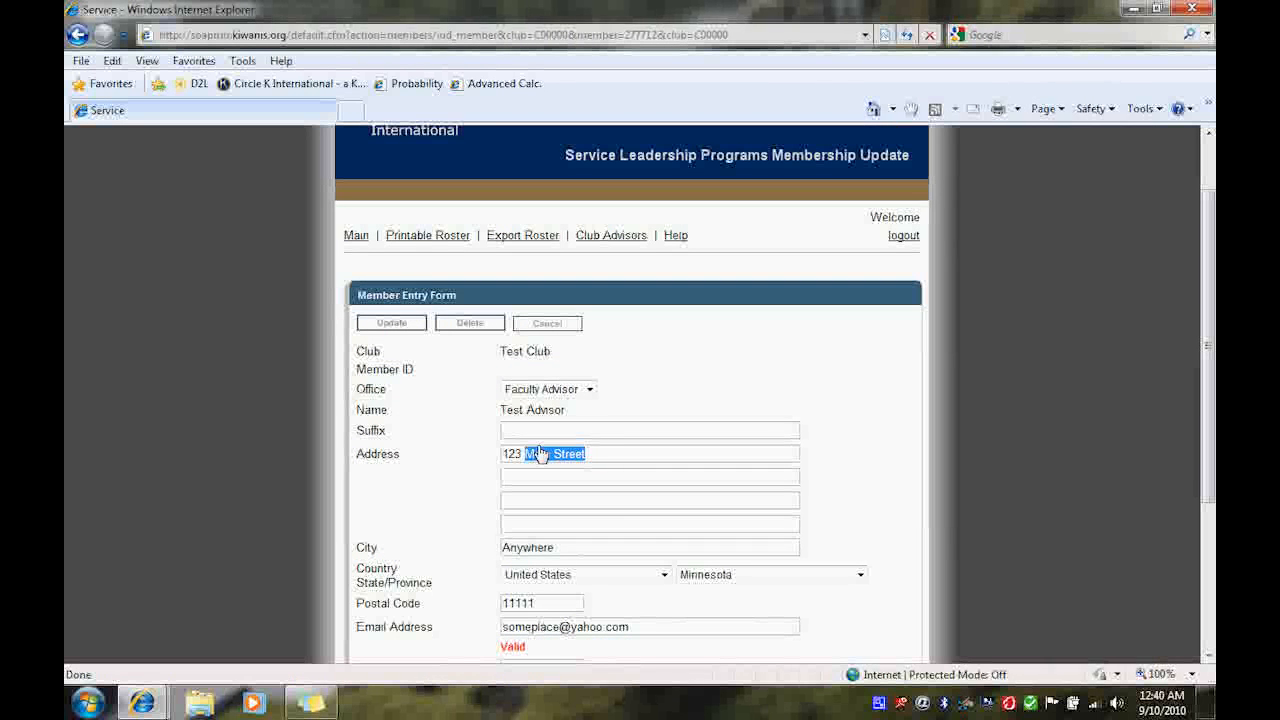
pyautogui.write('S')
pyautogui.write('th Str')
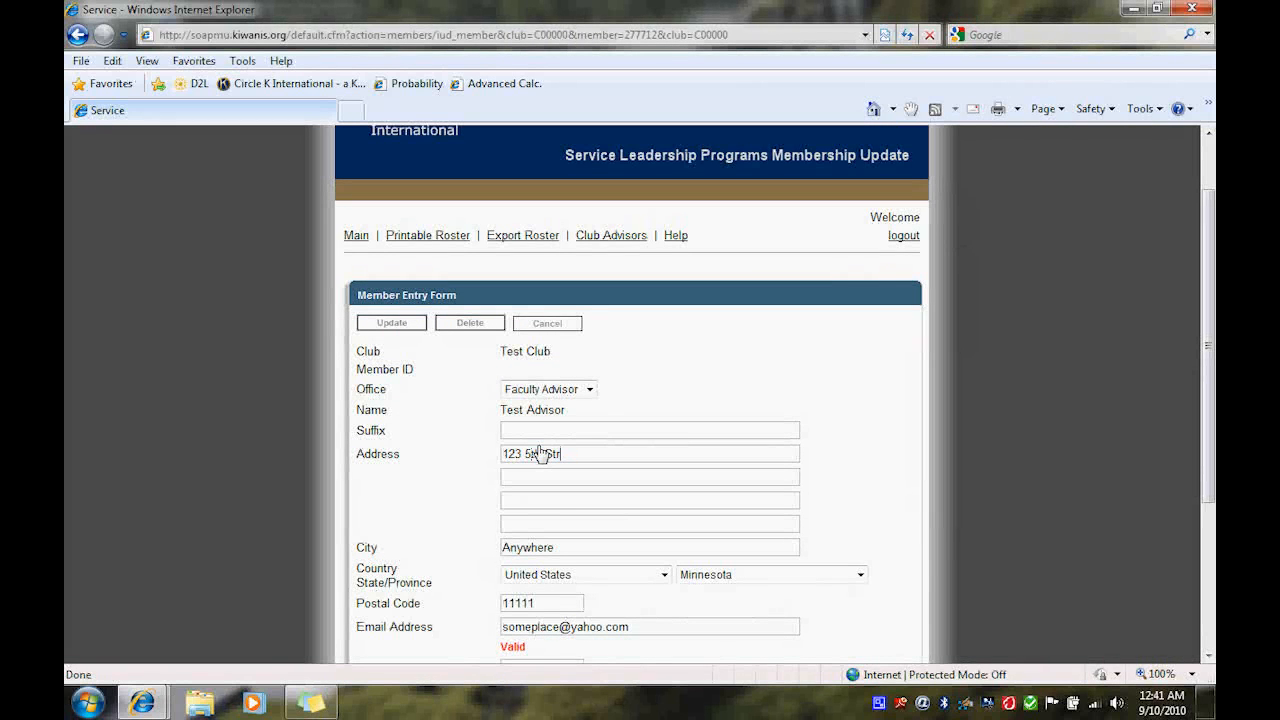
pyautogui.write('eet')
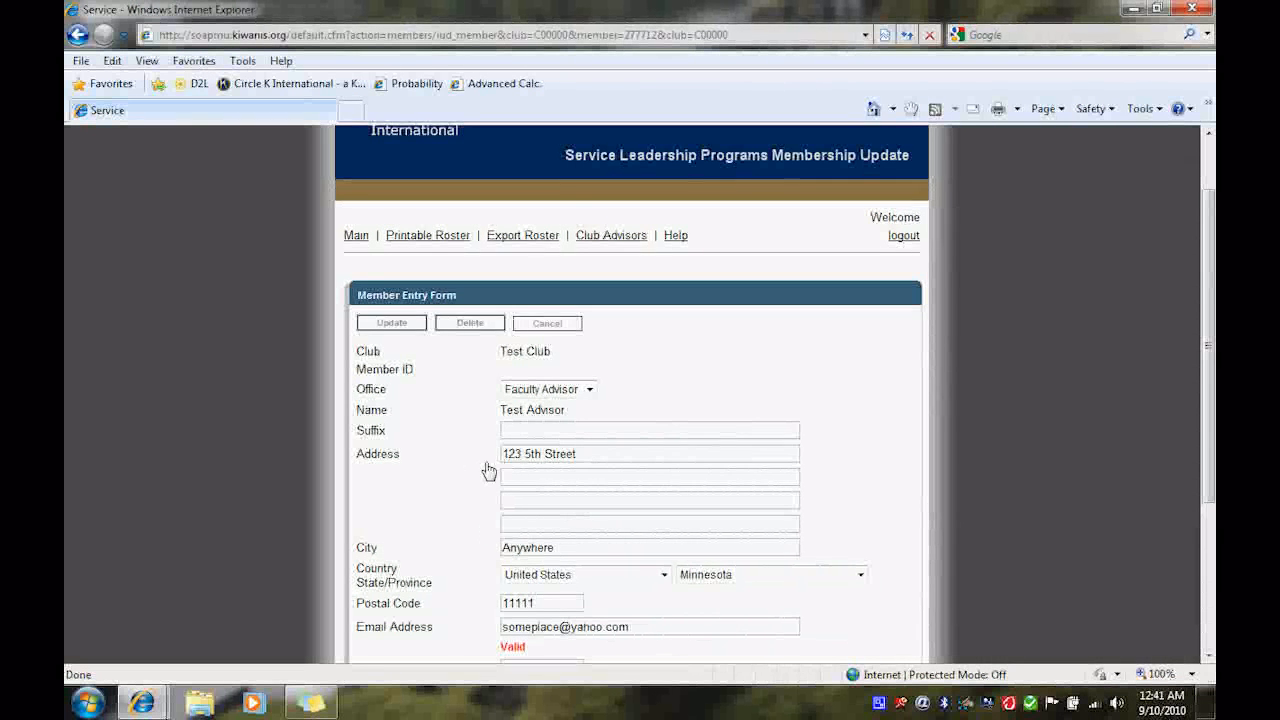
pyautogui.scroll(-3, 486, 472)
pyautogui.scroll(-2, 475, 480)
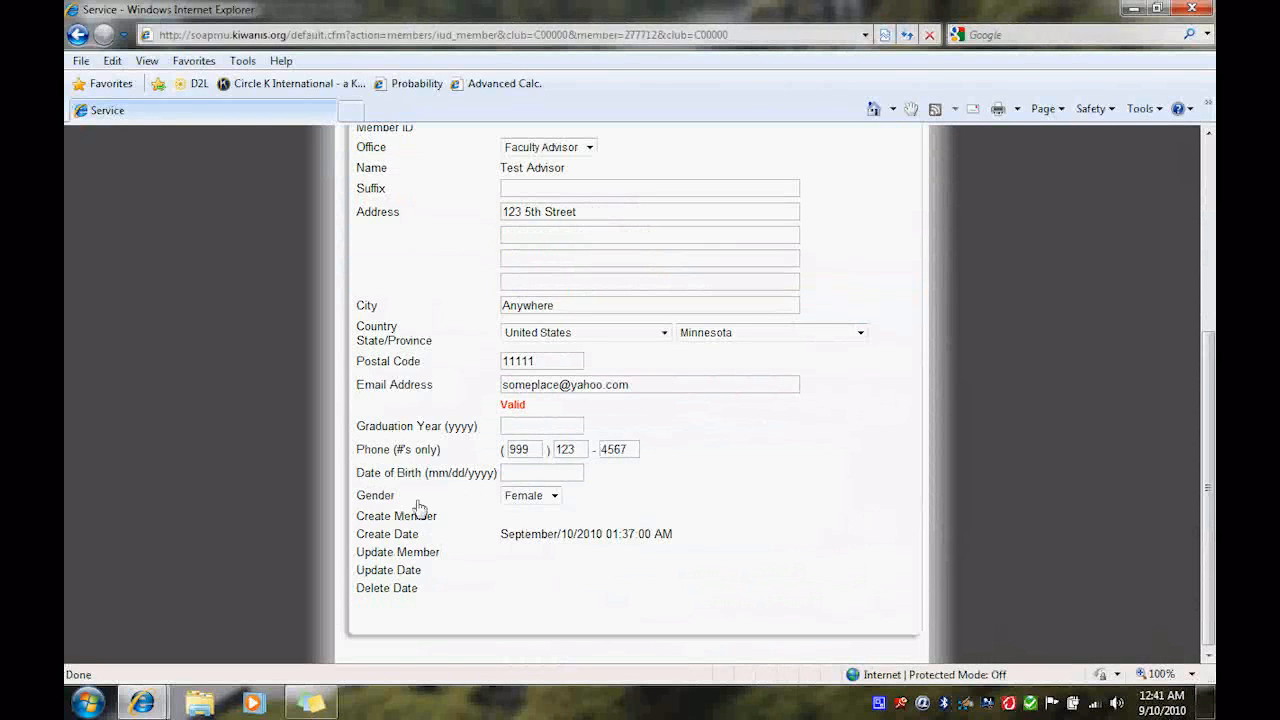
pyautogui.scroll(5, 418, 510)
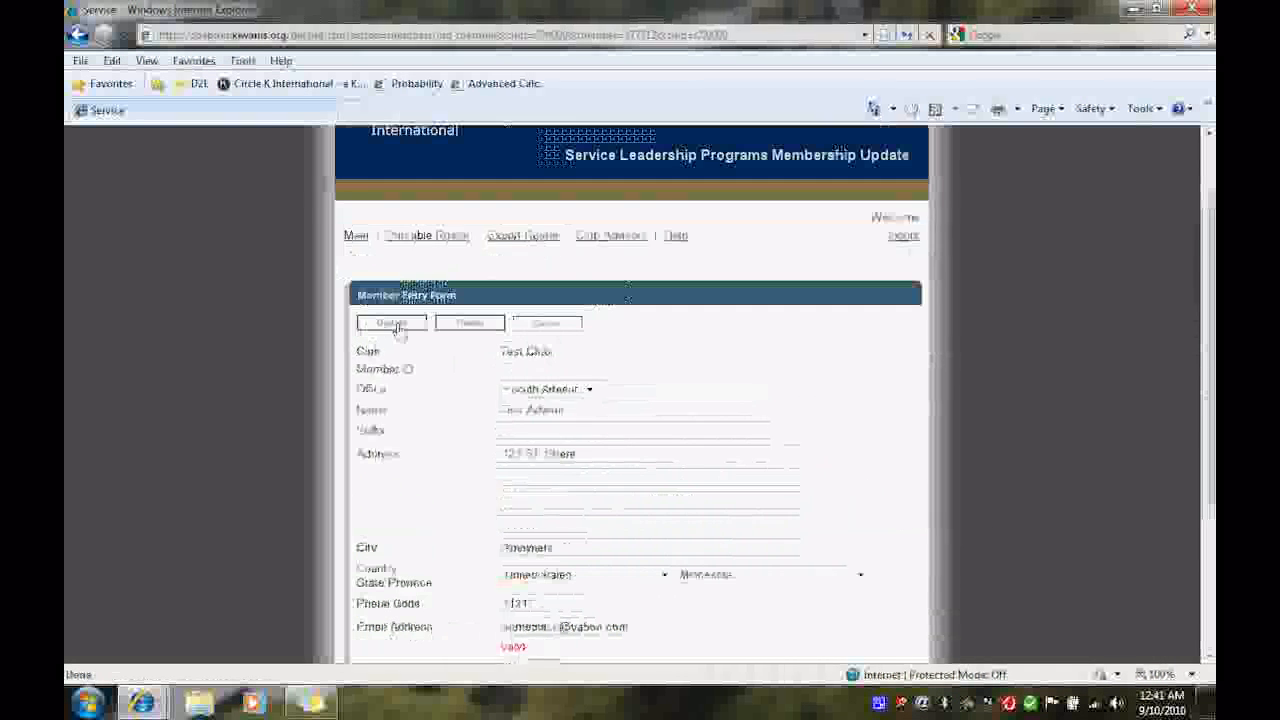
pyautogui.click(400, 326)
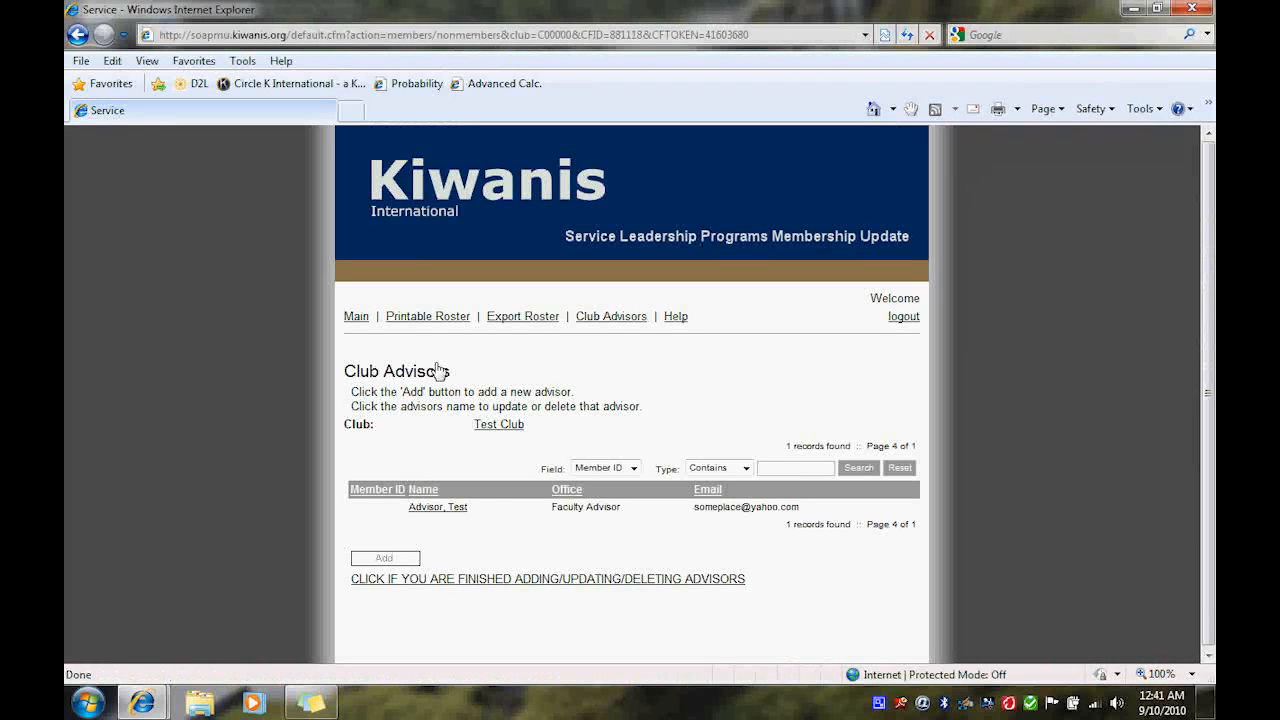
# - Finish with advisors and answer No to deleting any more members
pyautogui.click(412, 550)
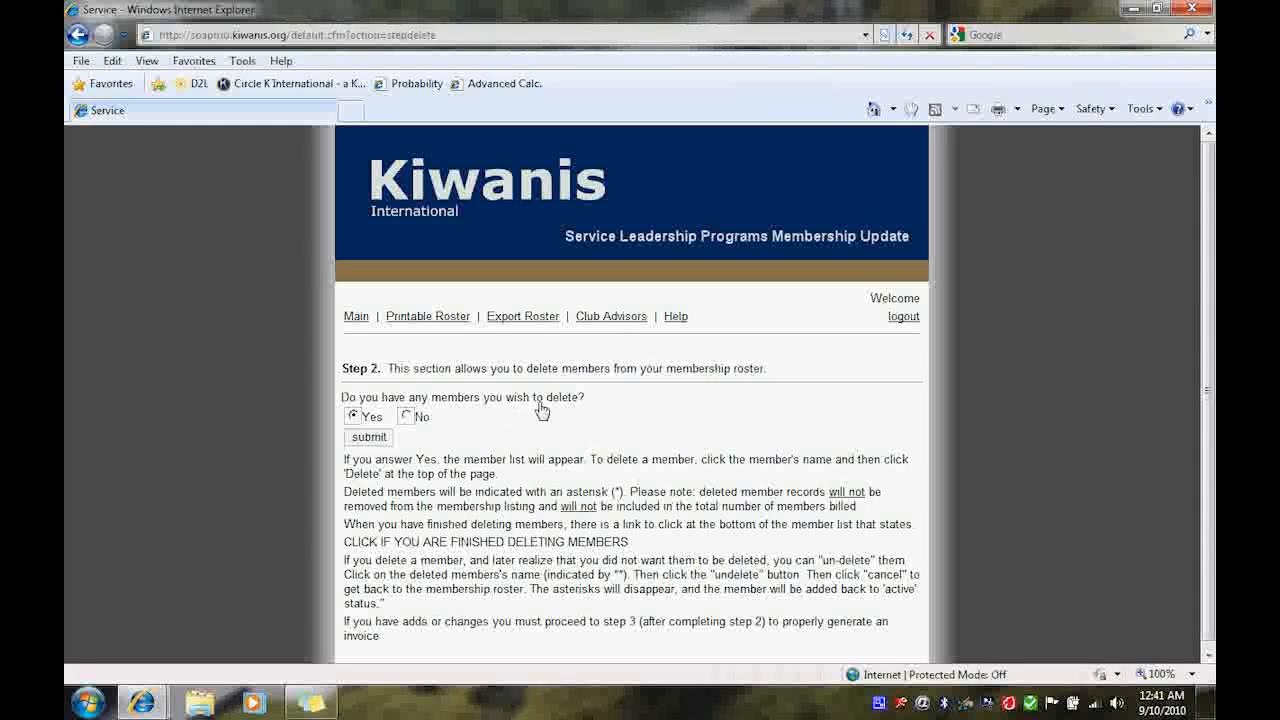
pyautogui.click(404, 417)
pyautogui.click(369, 437)
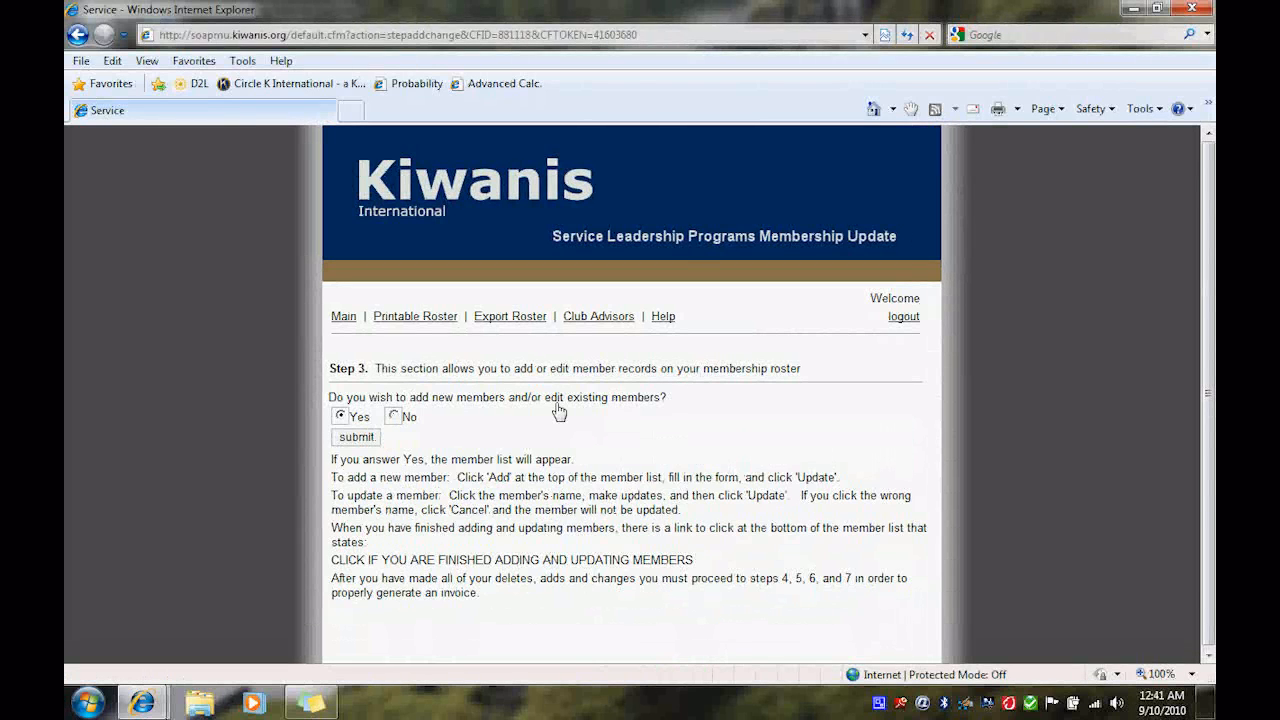
# - Answer No to adding or editing members and confirm at Step 4 that all changes are made
pyautogui.click(393, 416)
pyautogui.click(365, 440)
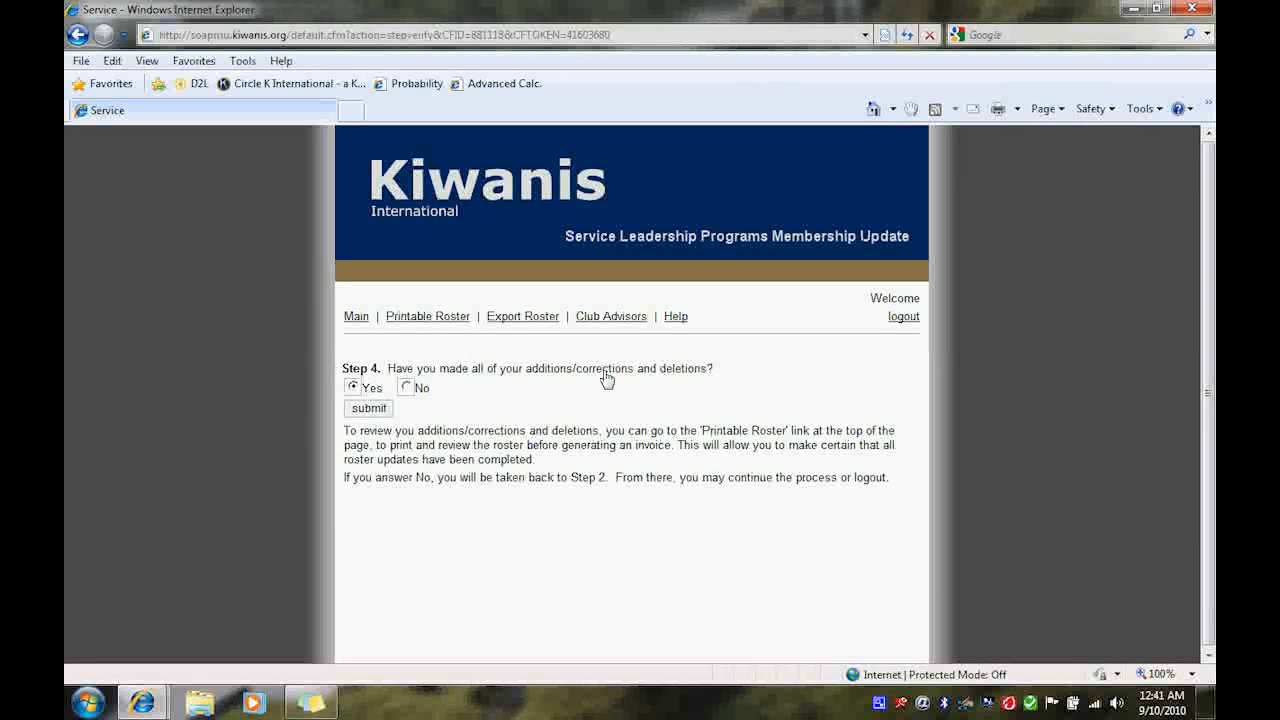
pyautogui.click(361, 412)
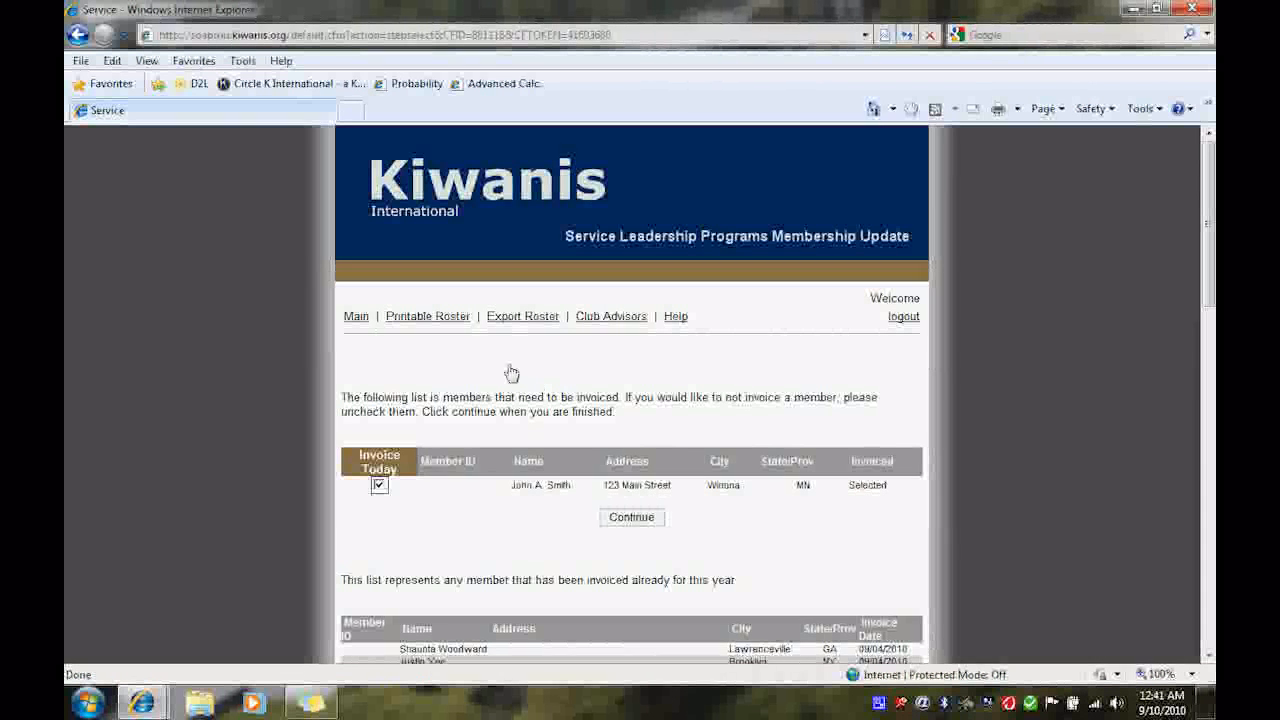
# - Scroll through the list of members to be invoiced and the list of members already invoiced this year
pyautogui.scroll(-1, 511, 373)
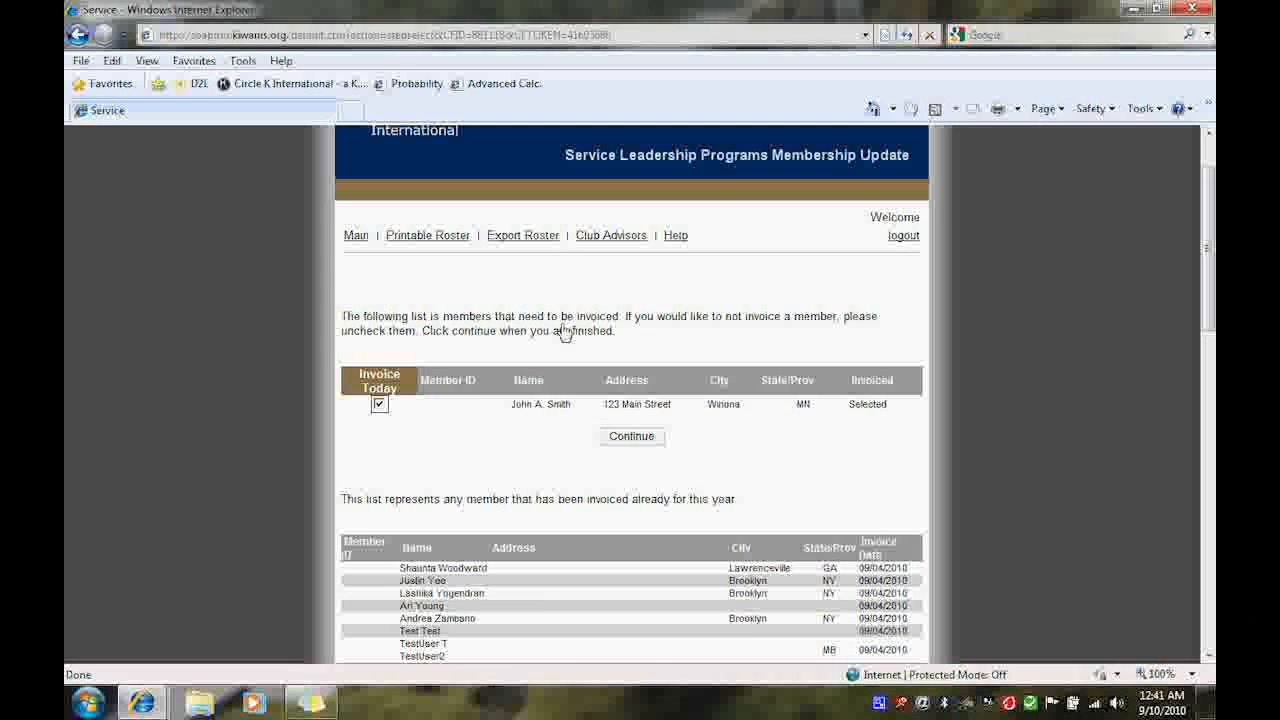
pyautogui.scroll(-1, 507, 337)
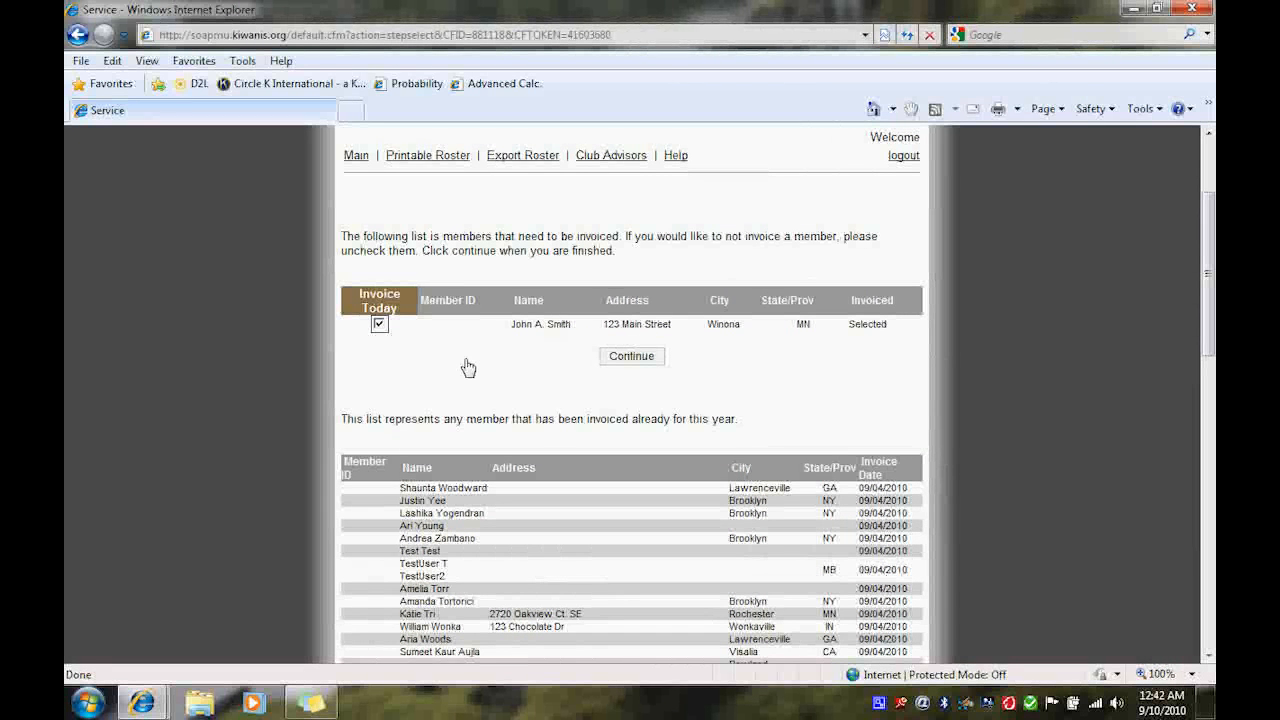
pyautogui.scroll(-2, 388, 399)
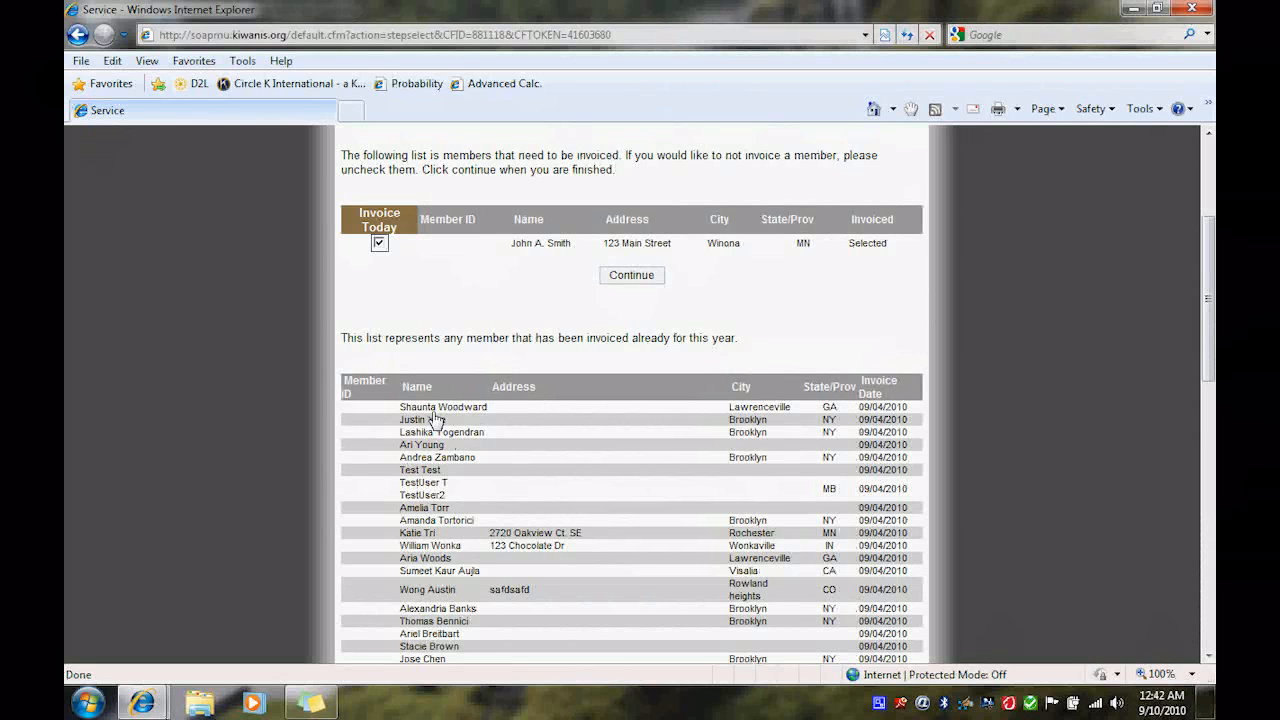
pyautogui.scroll(-3, 433, 419)
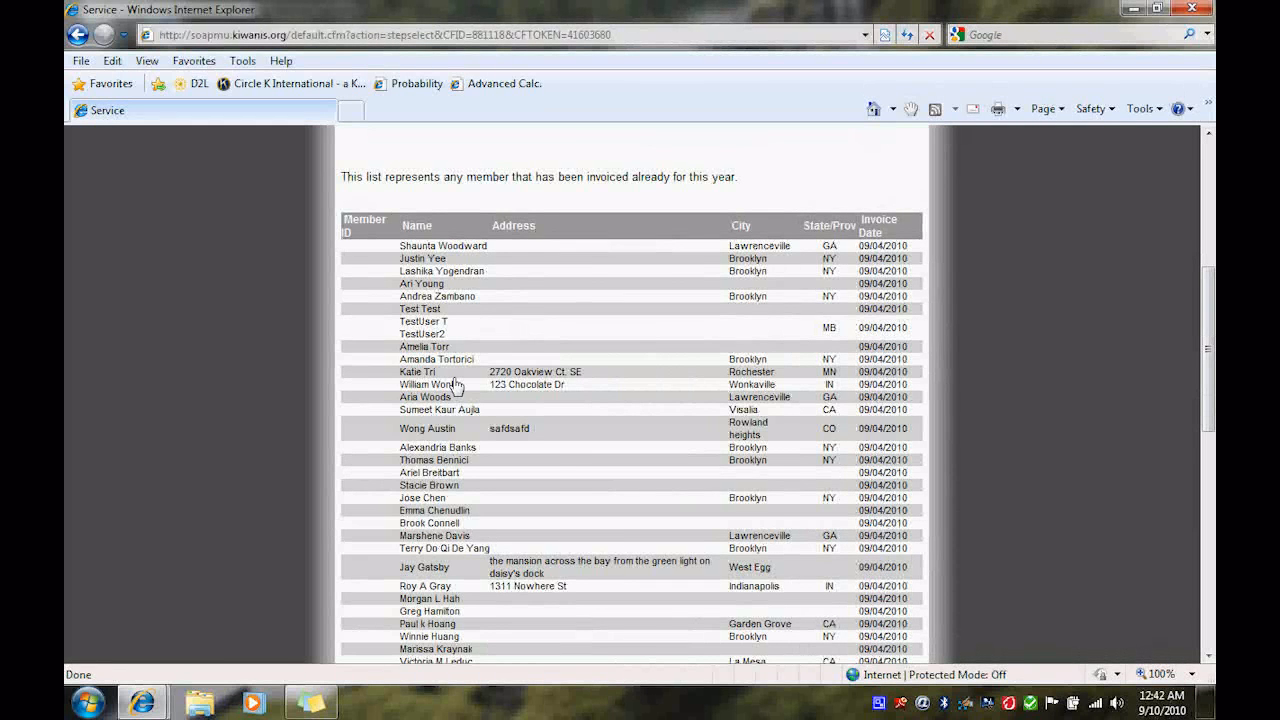
pyautogui.scroll(2, 455, 386)
pyautogui.scroll(2, 455, 386)
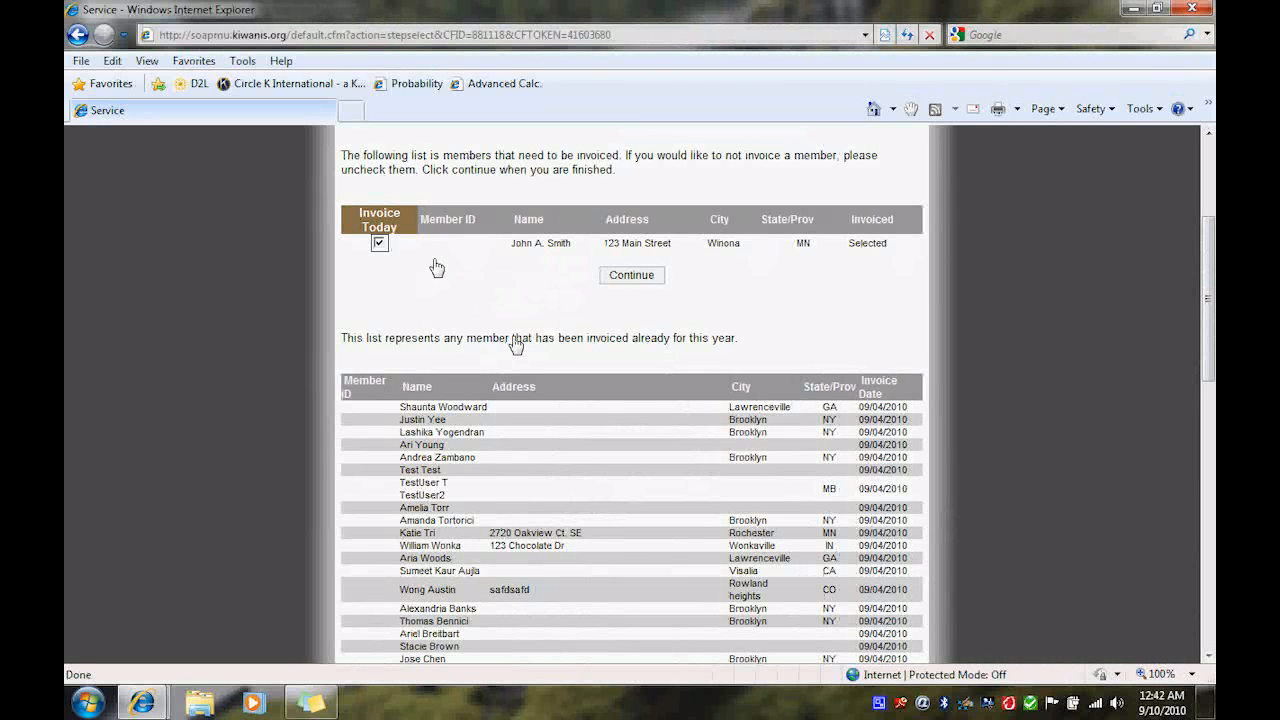
pyautogui.scroll(-3, 549, 304)
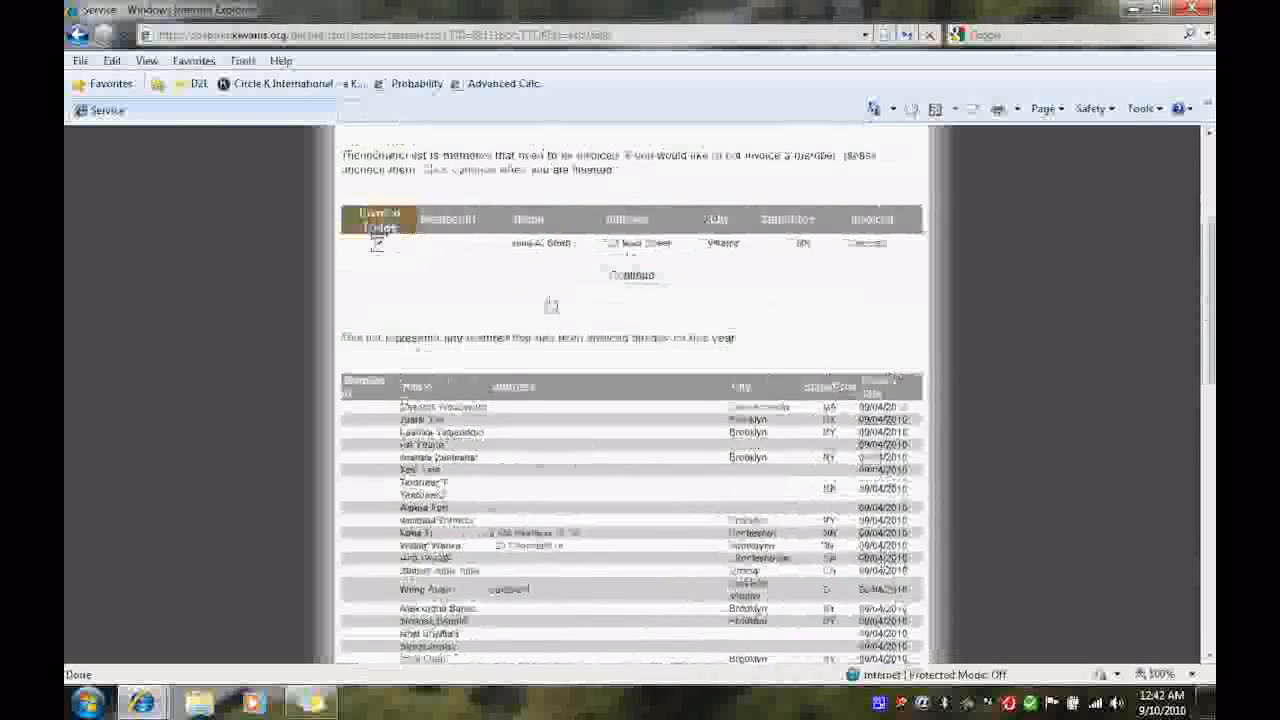
pyautogui.scroll(-6, 547, 304)
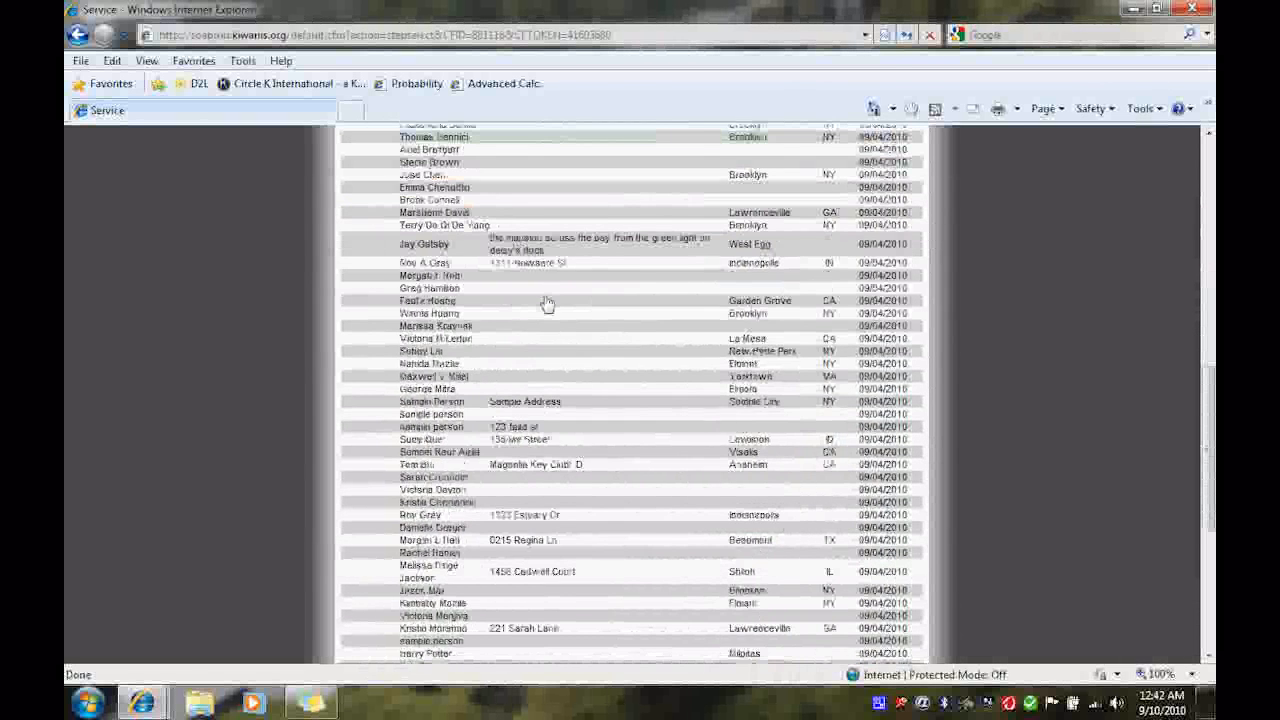
pyautogui.scroll(7, 547, 304)
pyautogui.scroll(4, 547, 304)
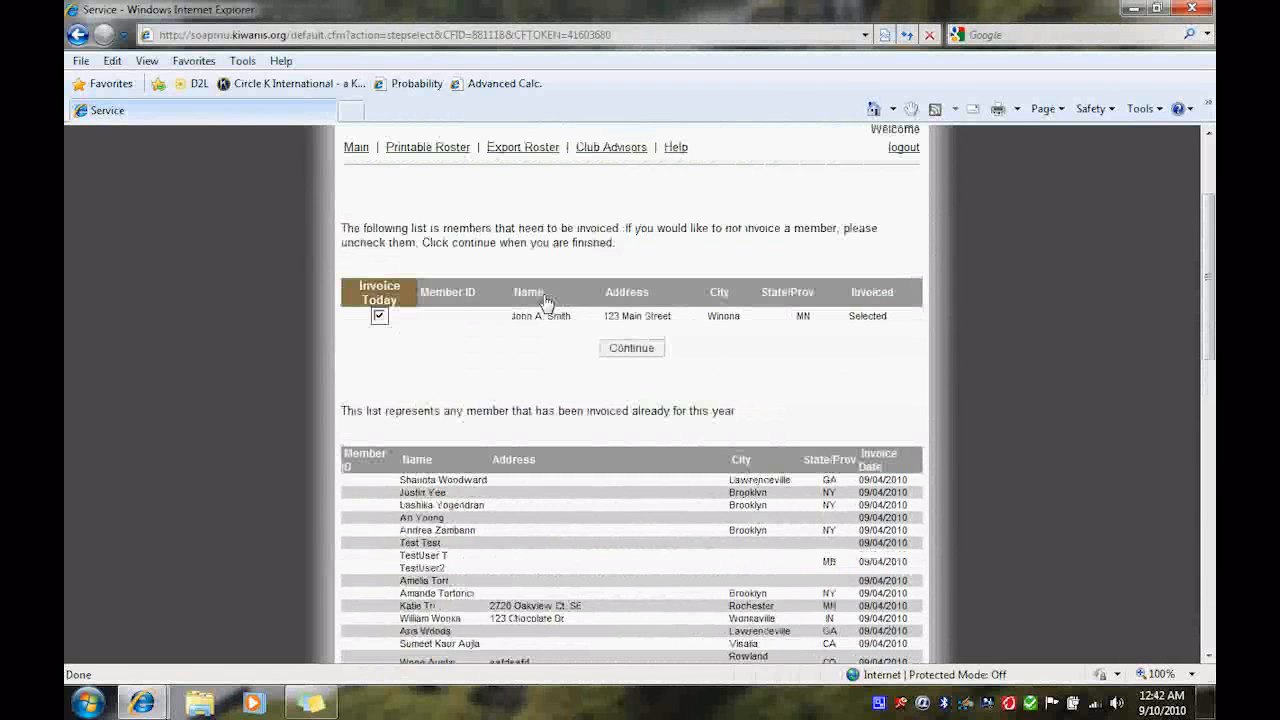
# - Continue with the selected member checked for invoicing and answer Yes at Step 5 to generate the invoice
pyautogui.click(646, 364)
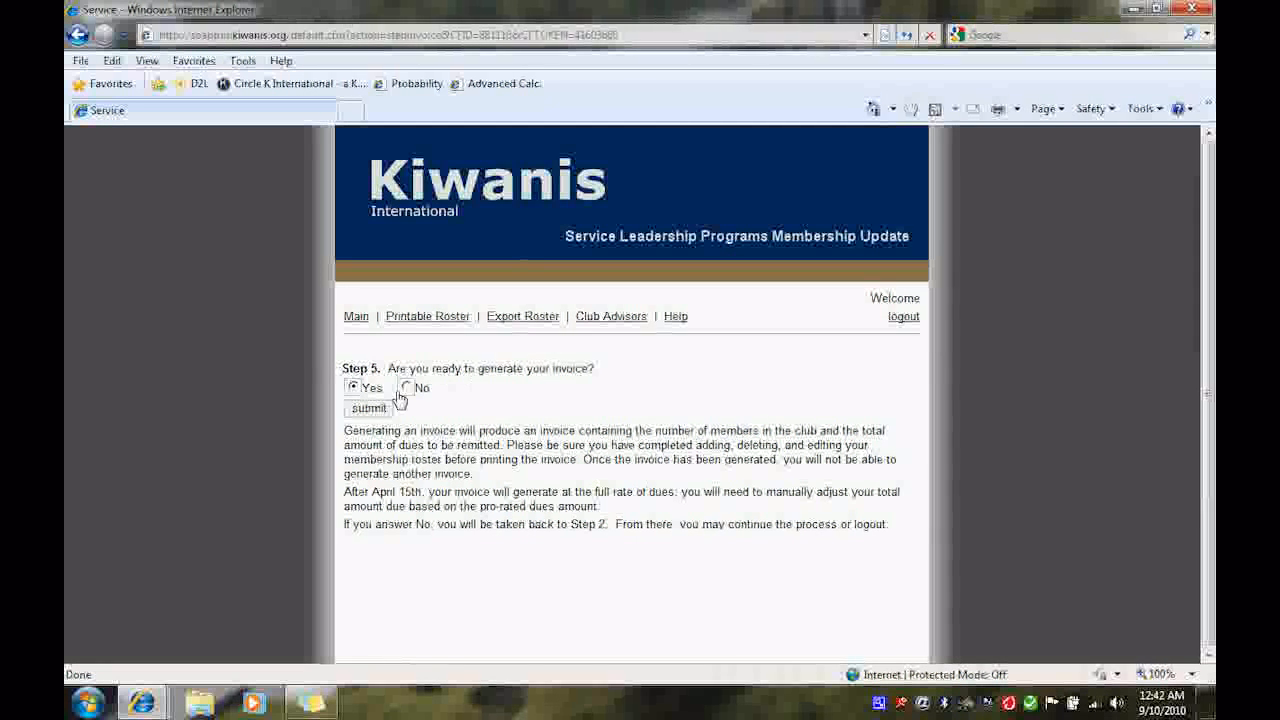
pyautogui.click(369, 408)
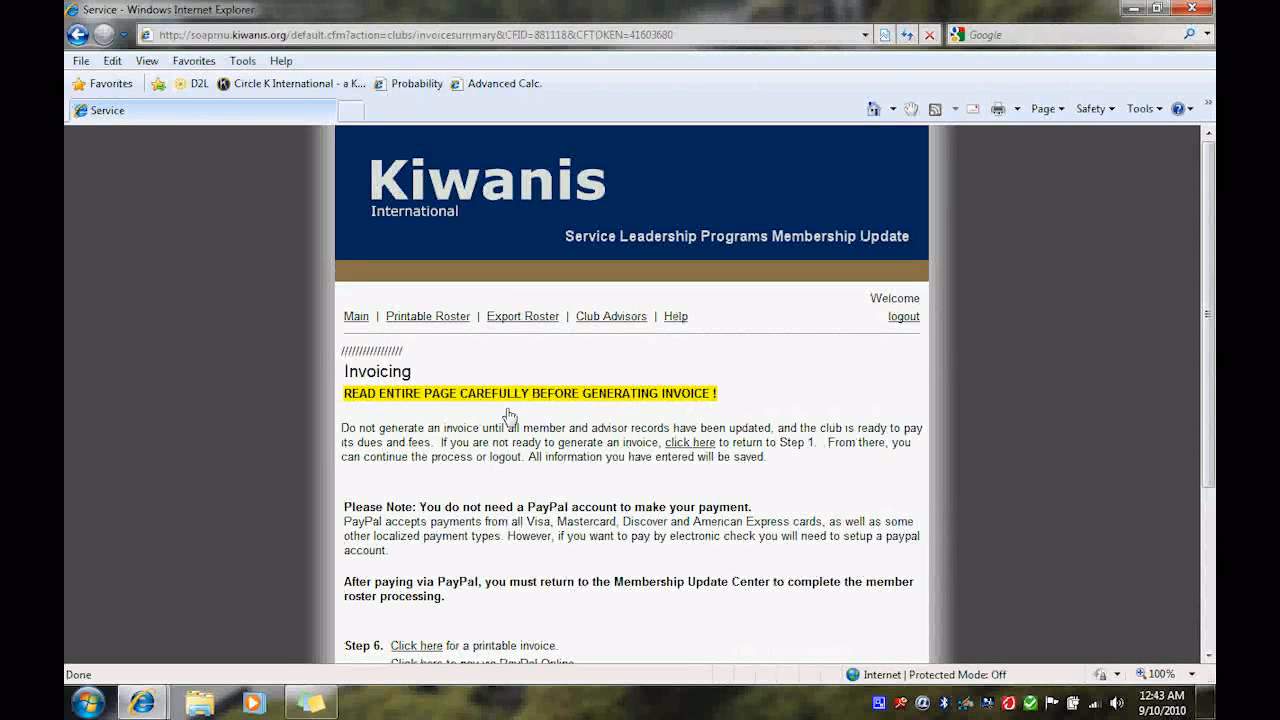
# - Read through the invoicing page instructions and its dues summary table
pyautogui.scroll(-2, 509, 416)
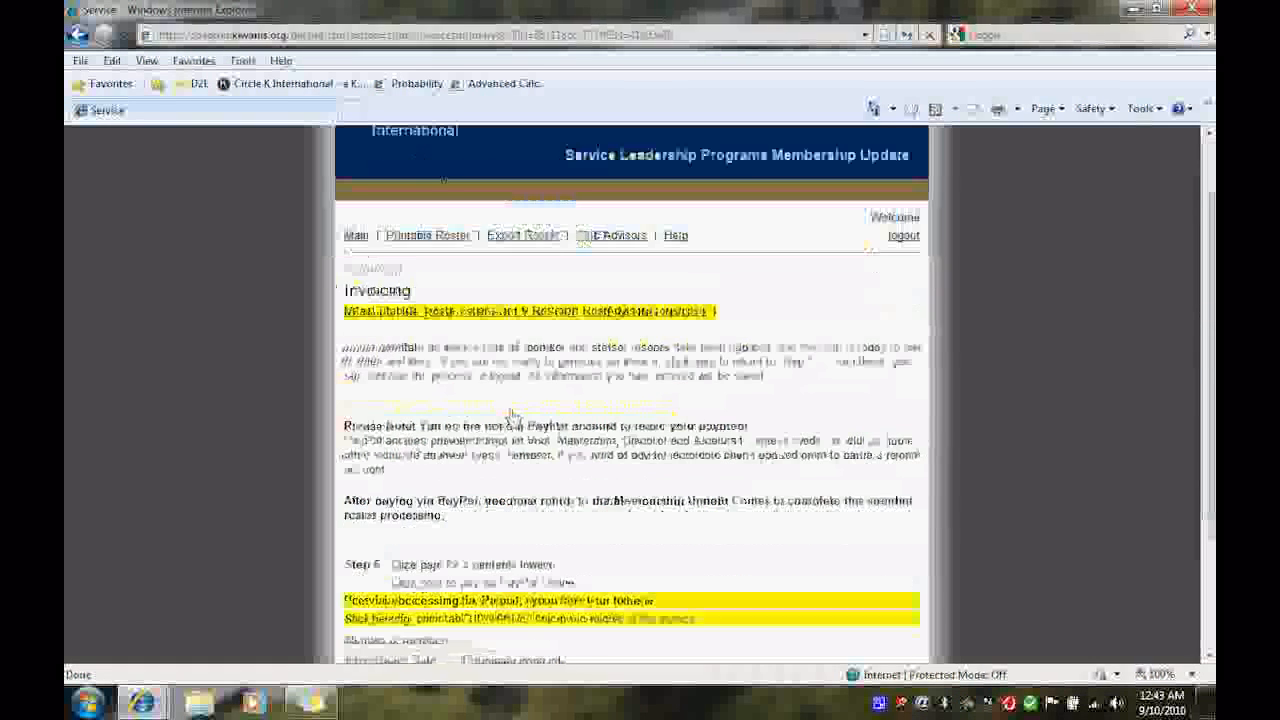
pyautogui.scroll(-2, 514, 418)
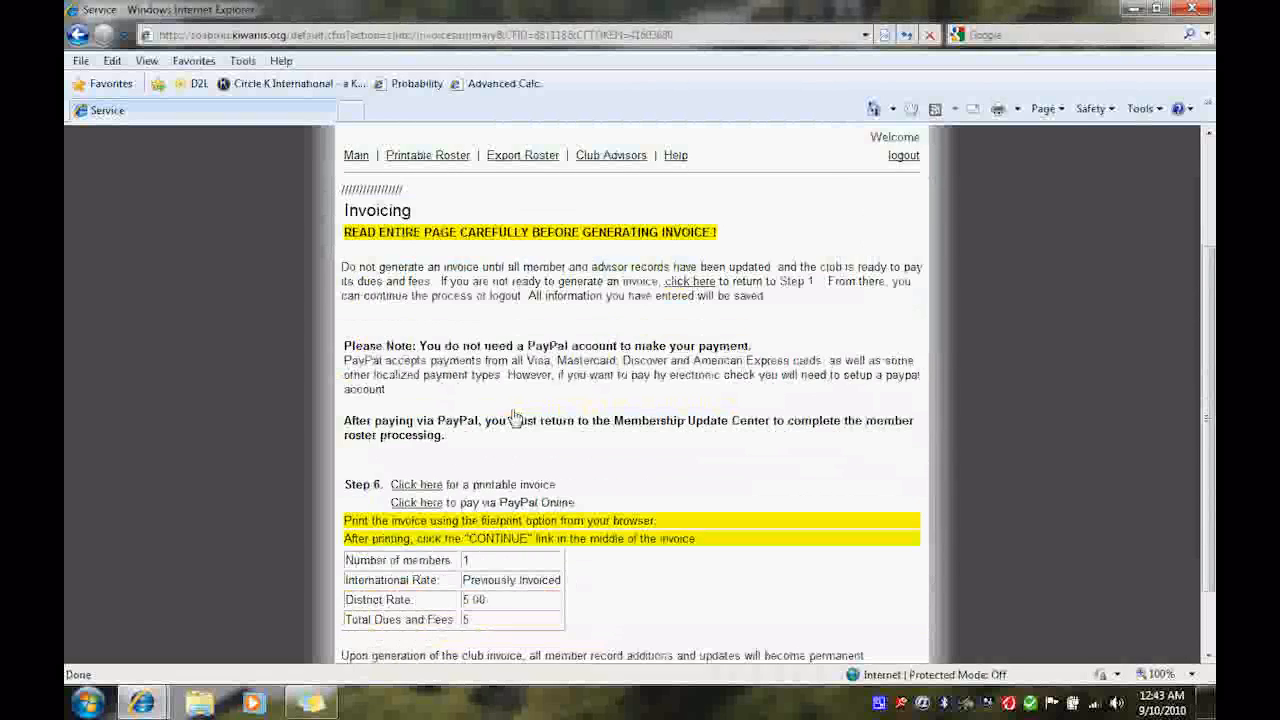
pyautogui.scroll(-2, 514, 418)
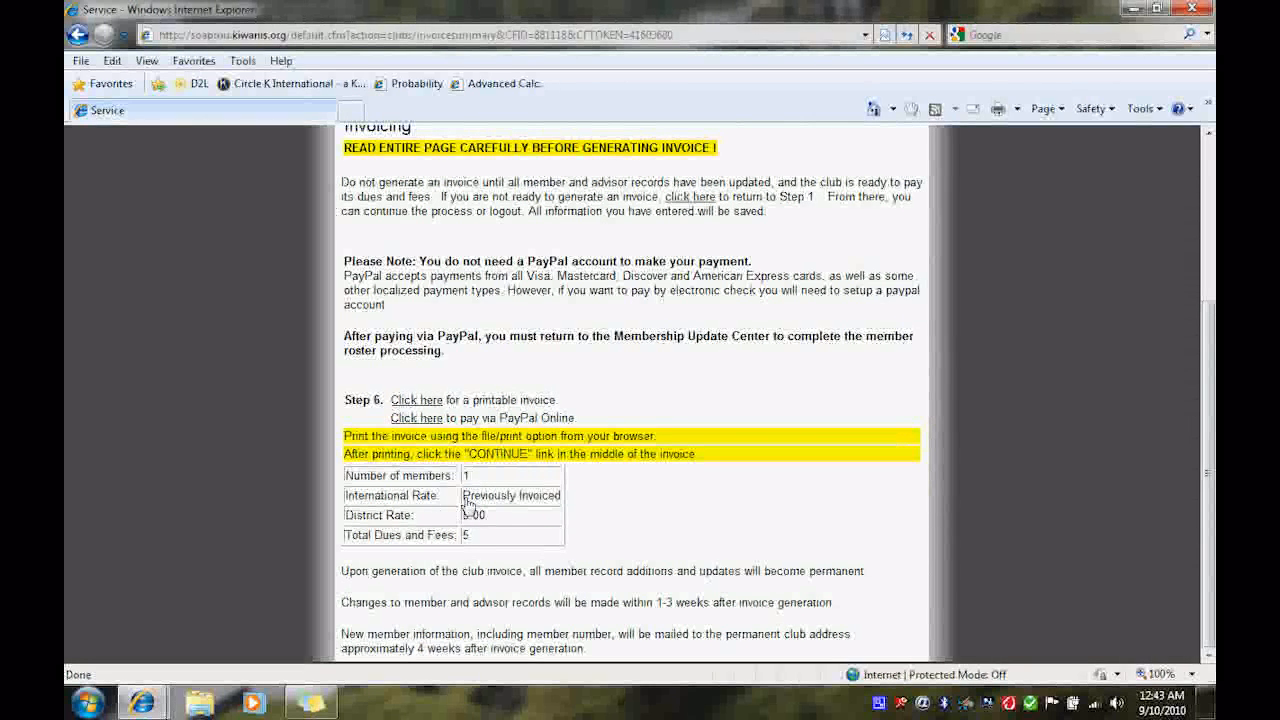
pyautogui.moveTo(462, 496); pyautogui.dragTo(572, 488)
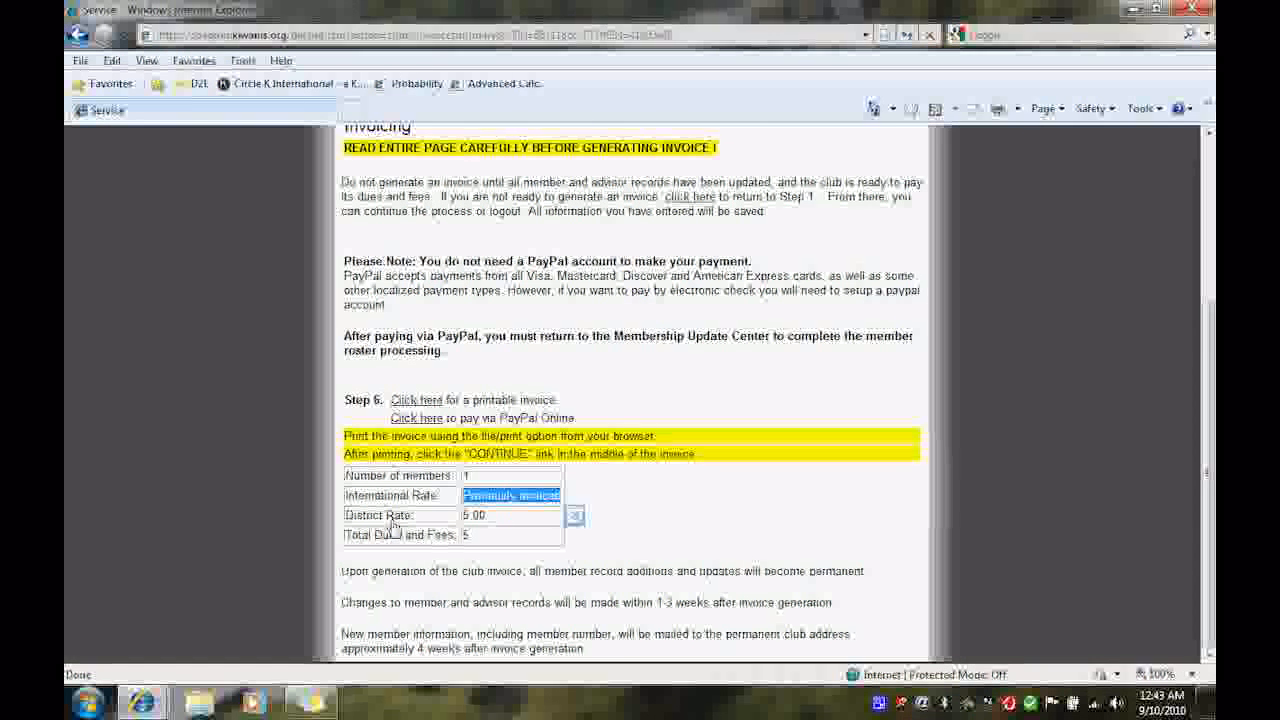
pyautogui.click(494, 524)
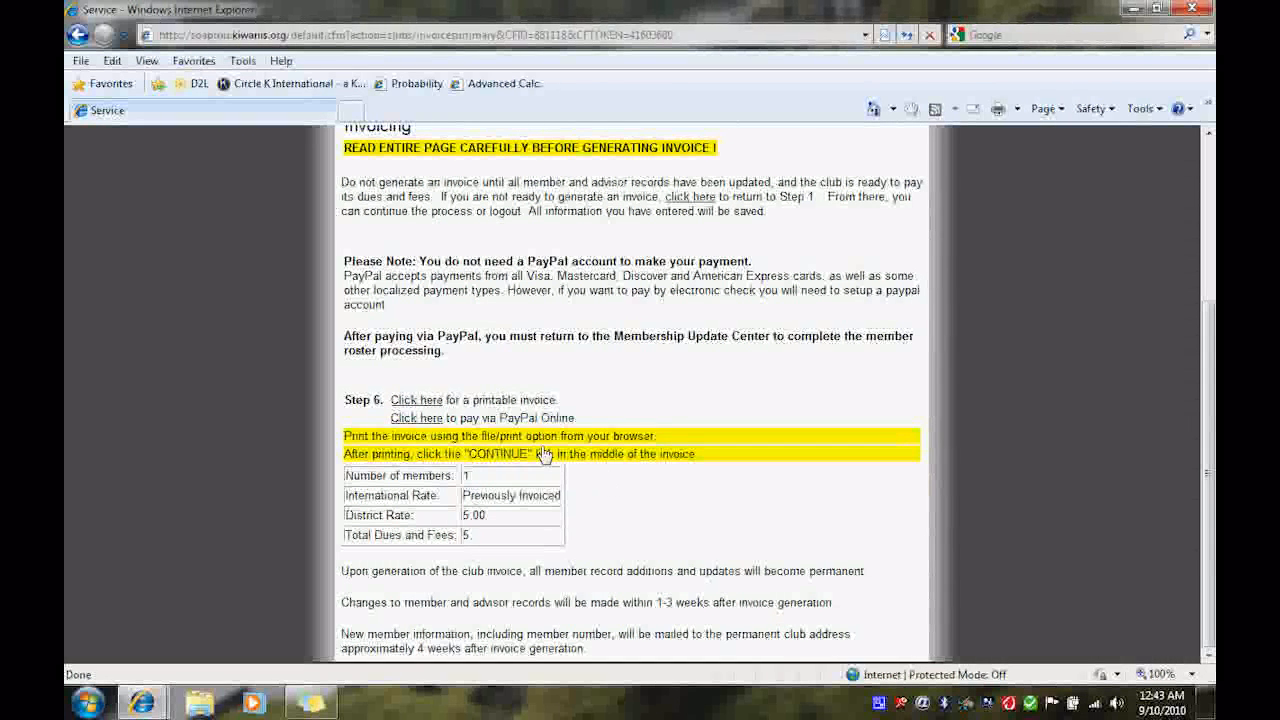
# - Open the printable invoice and review its club information and dues sections
pyautogui.click(413, 402)
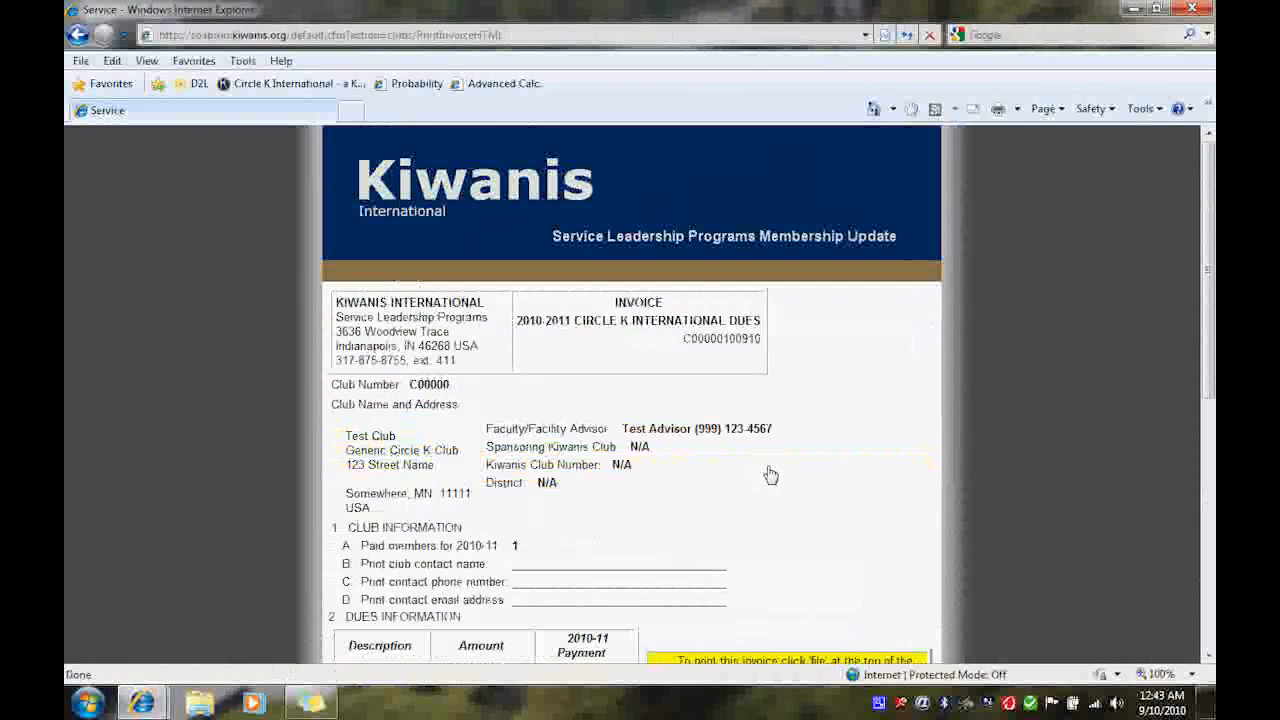
pyautogui.scroll(-2, 770, 475)
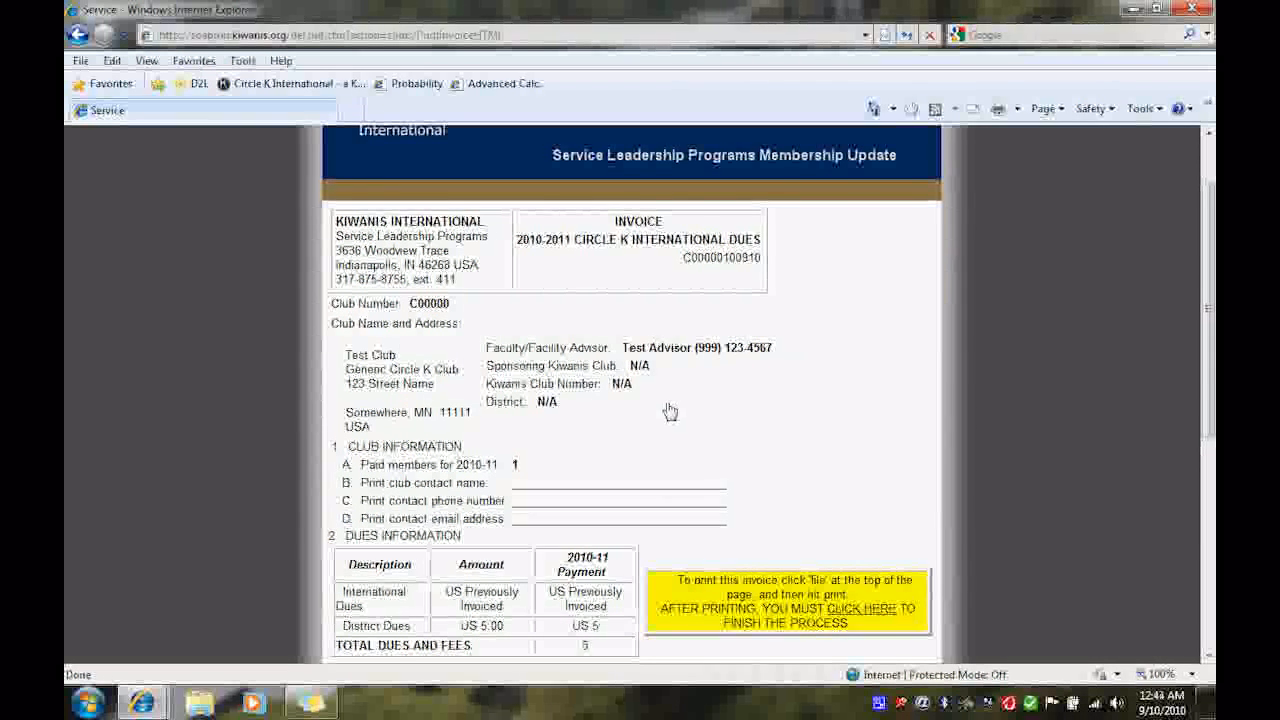
pyautogui.scroll(-3, 671, 409)
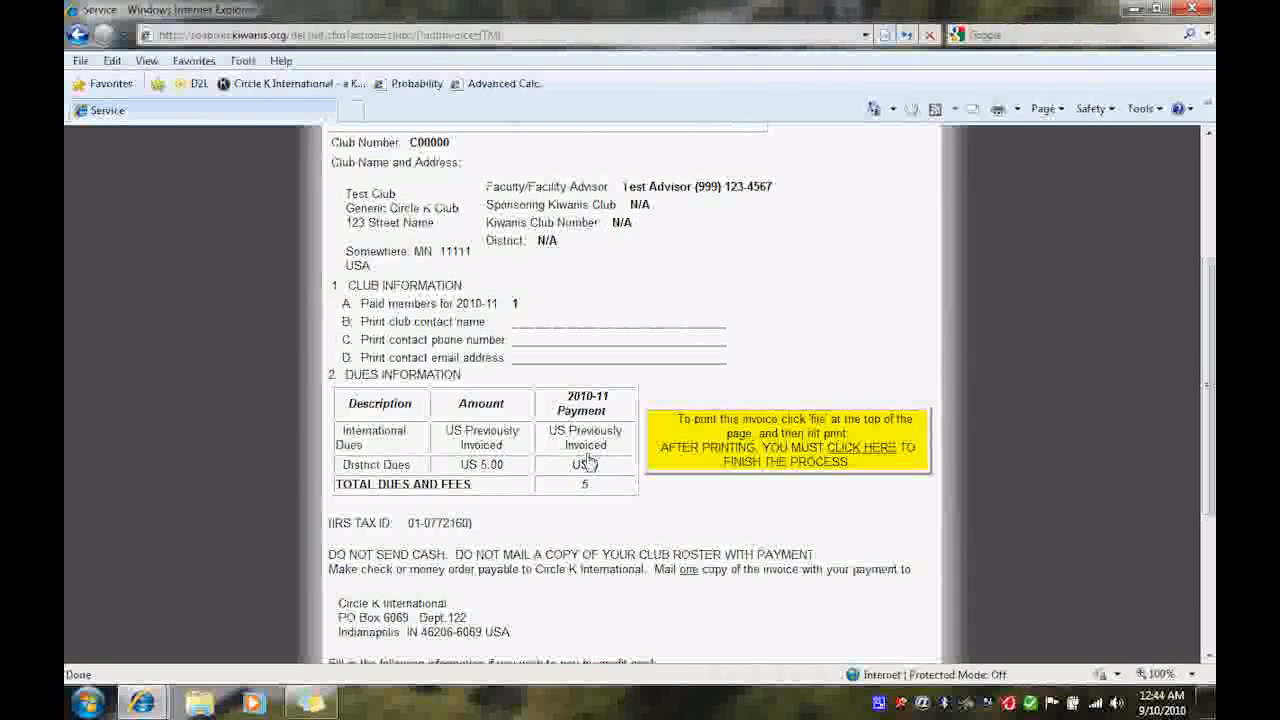
pyautogui.scroll(-2, 588, 461)
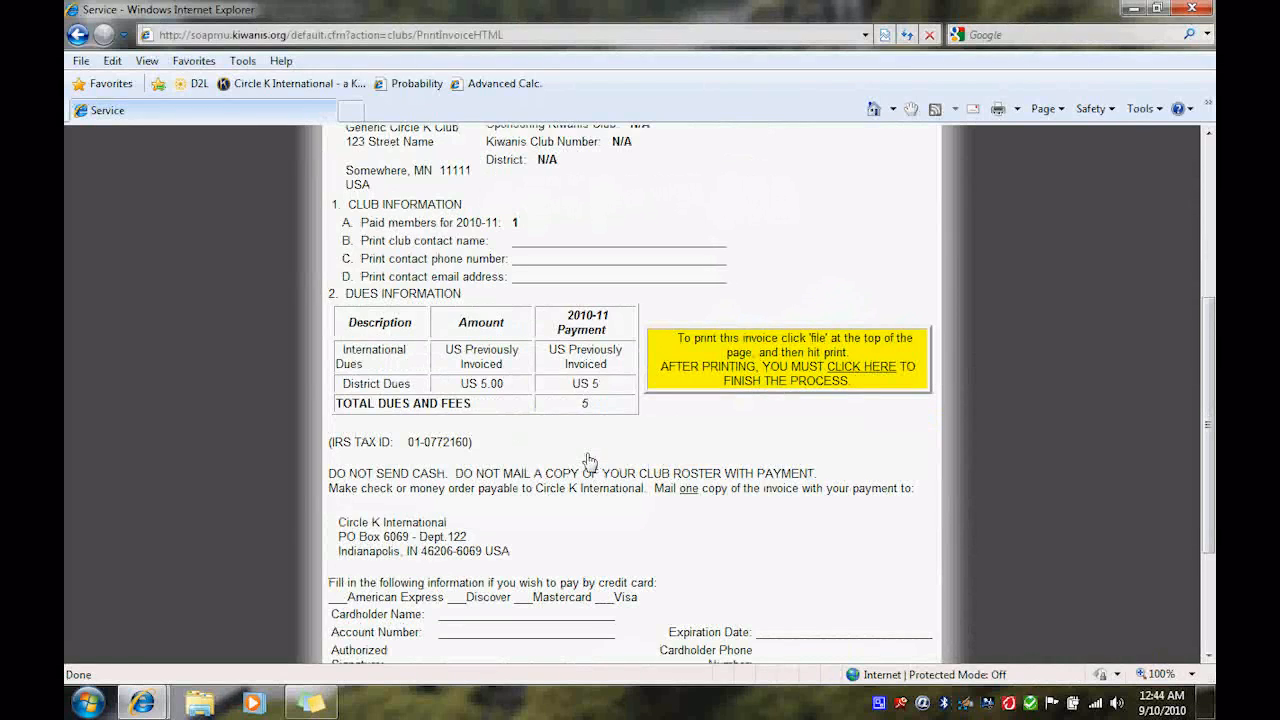
pyautogui.scroll(-2, 590, 461)
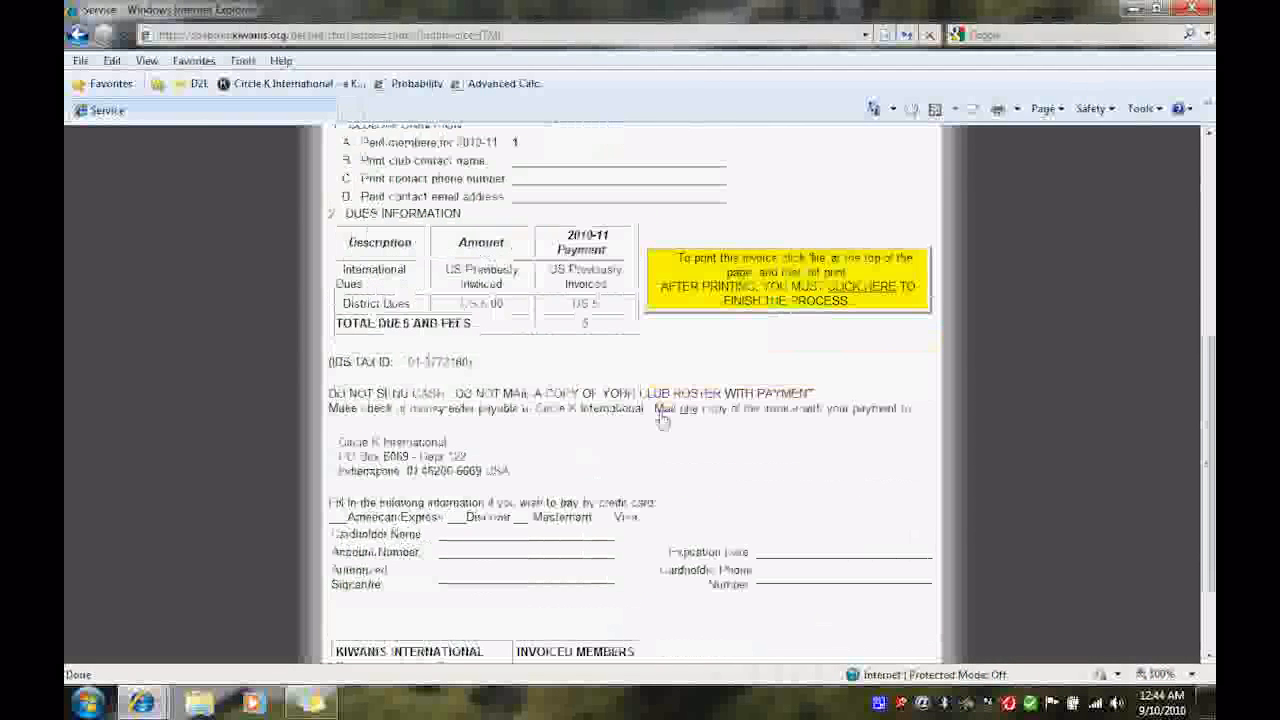
# - Finish the process from the printable invoice and submit Yes at Step 6 confirming the invoice printed successfully
pyautogui.click(866, 287)
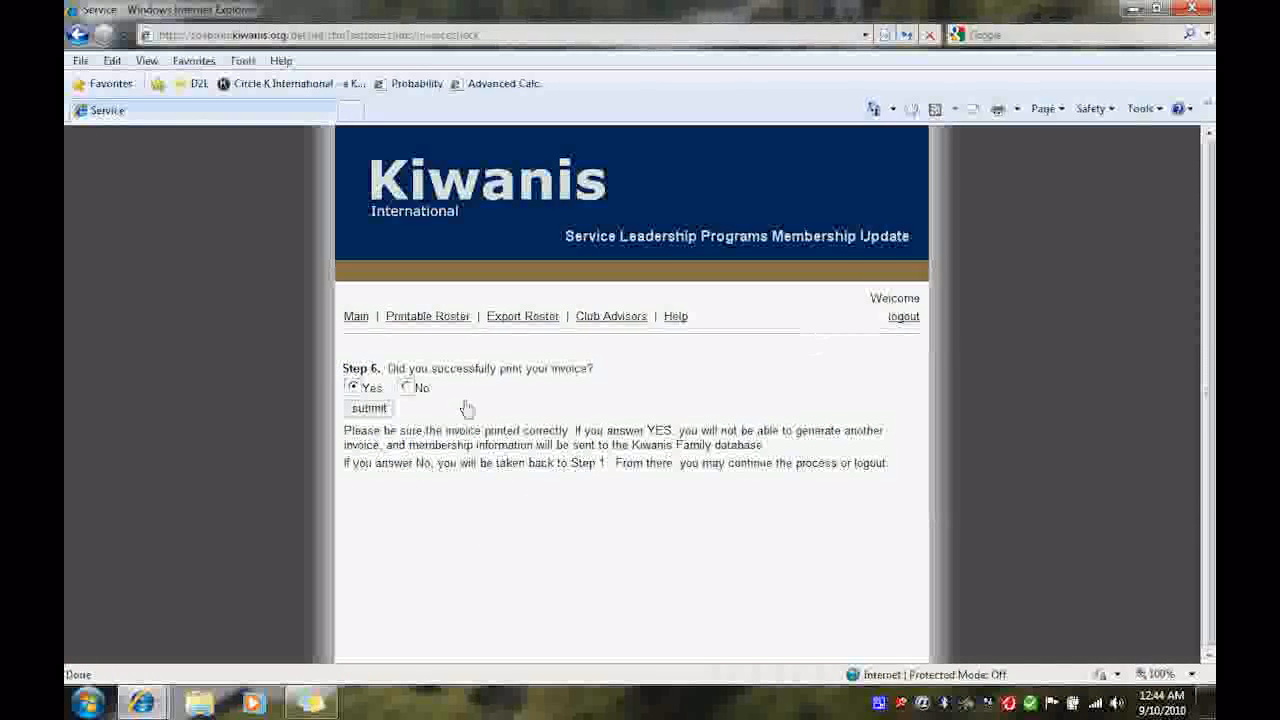
pyautogui.click(383, 408)
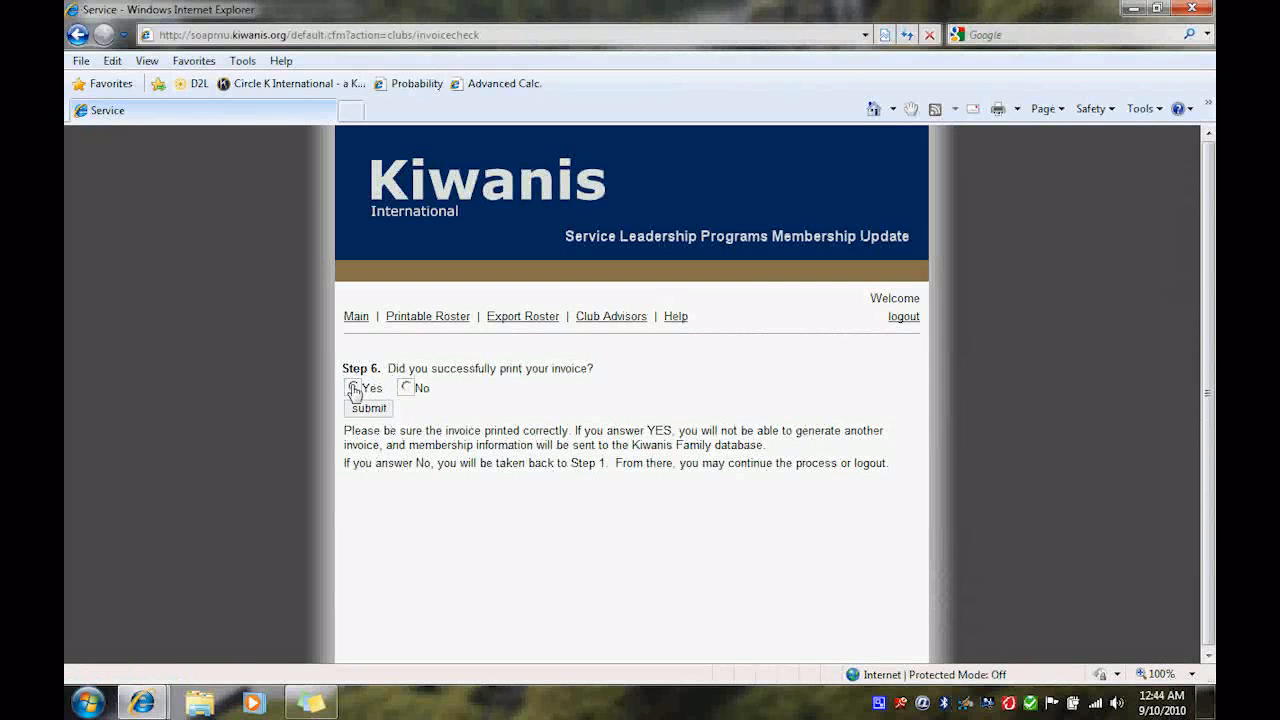
pyautogui.click(367, 410)
pyautogui.click(367, 410)
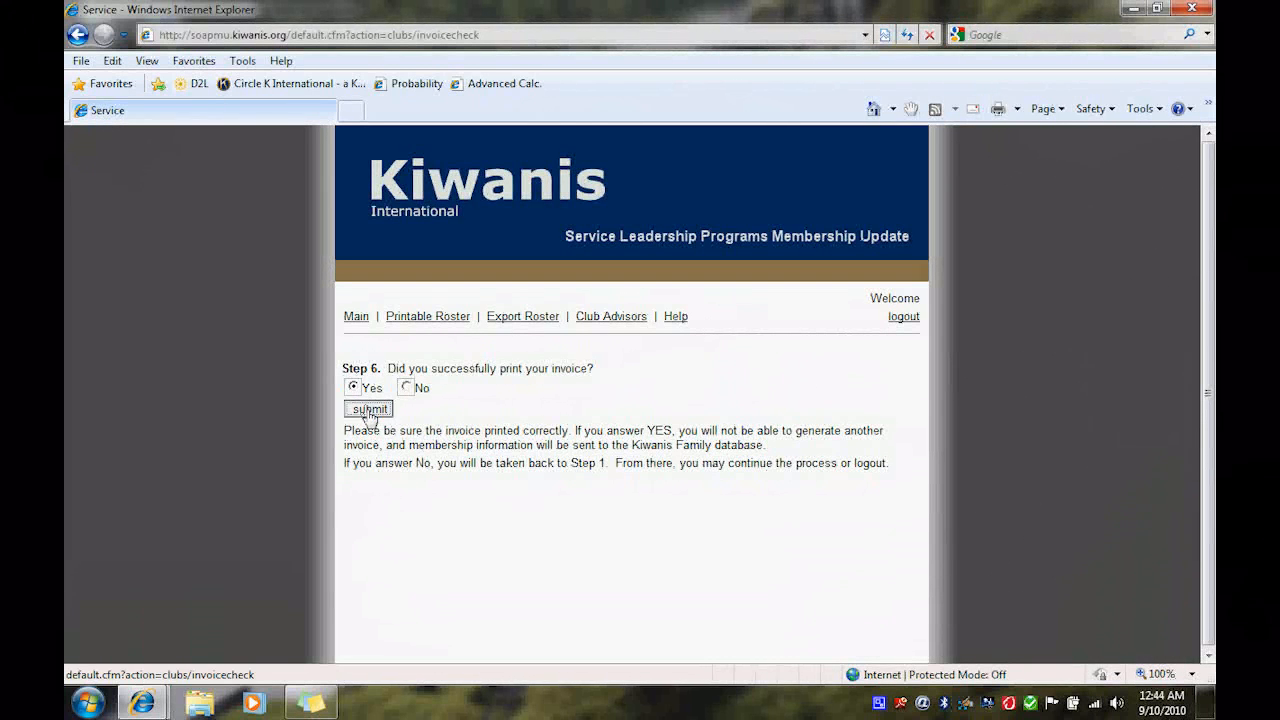